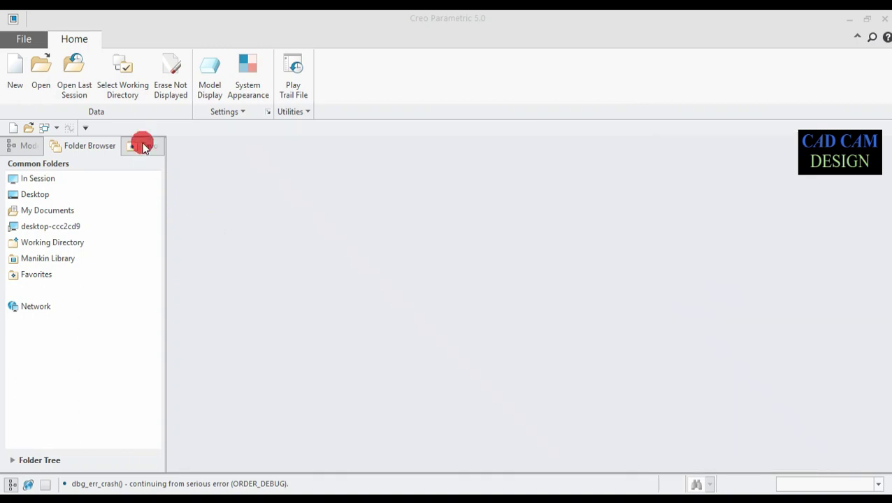
- Set the working directory to the Desktop's Knuckle joint folder
left_click(131, 96)
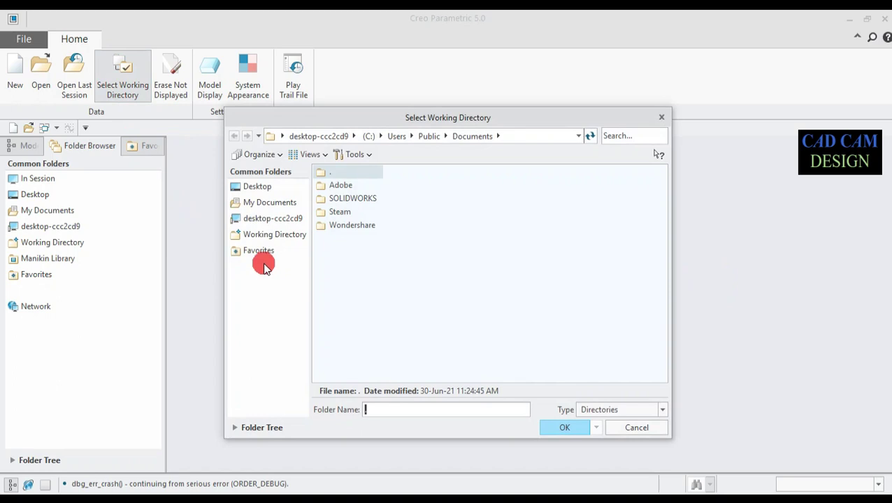
left_click(265, 187)
left_click(365, 188)
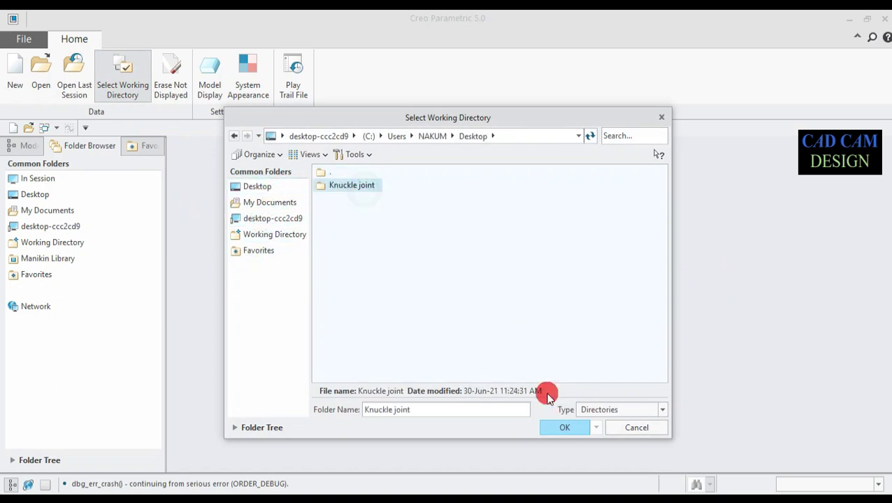
left_click(555, 428)
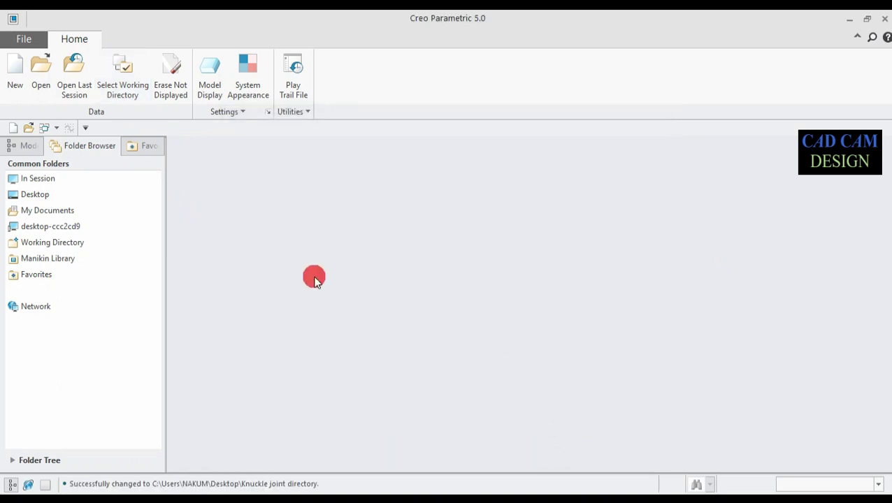
left_click(16, 72)
- Create a solid part with common name Knuckle pin from the solid_part_mmks template
left_click(353, 211)
left_click(446, 180)
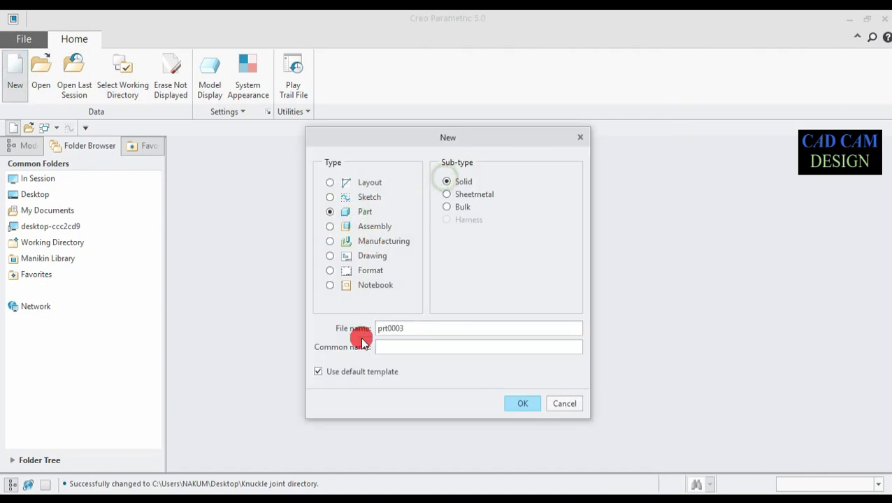
left_click(352, 376)
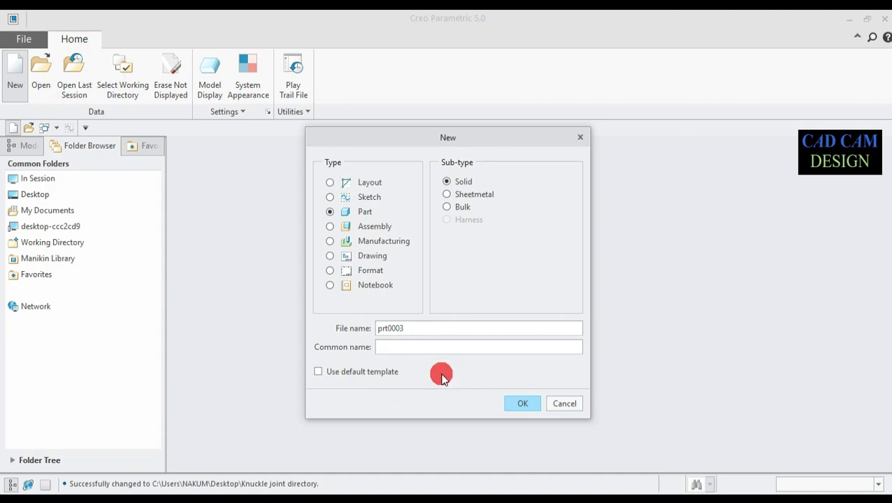
left_click(520, 406)
left_click(448, 346)
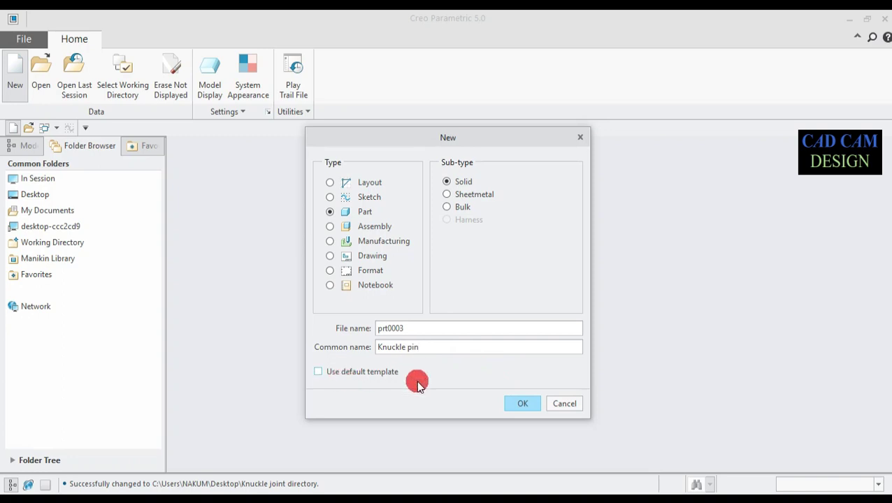
left_click(517, 403)
scroll(447, 227, "down", 2)
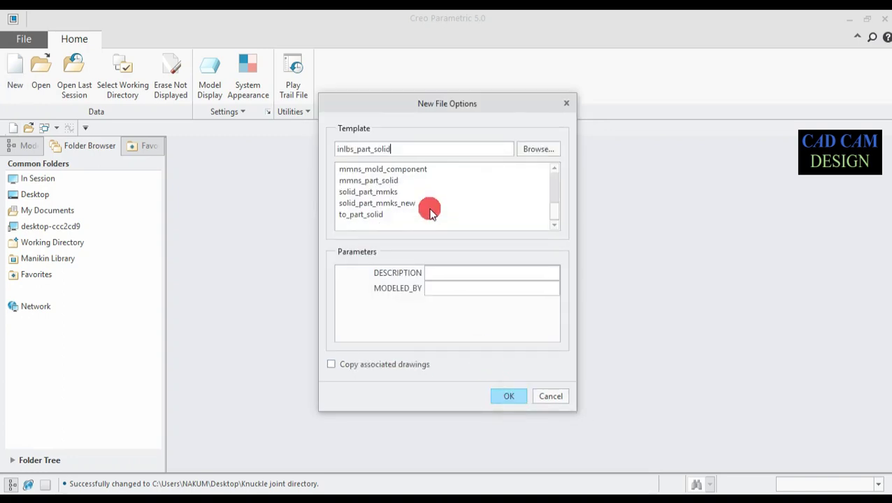
left_click(374, 193)
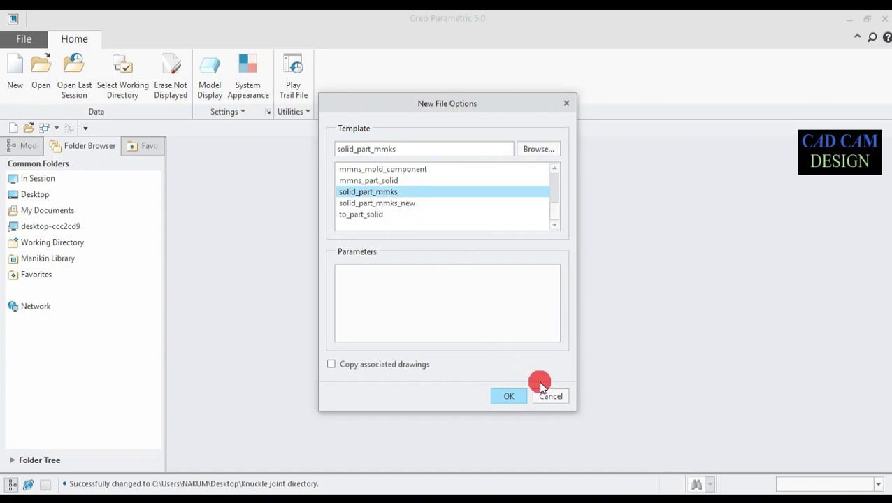
left_click(508, 397)
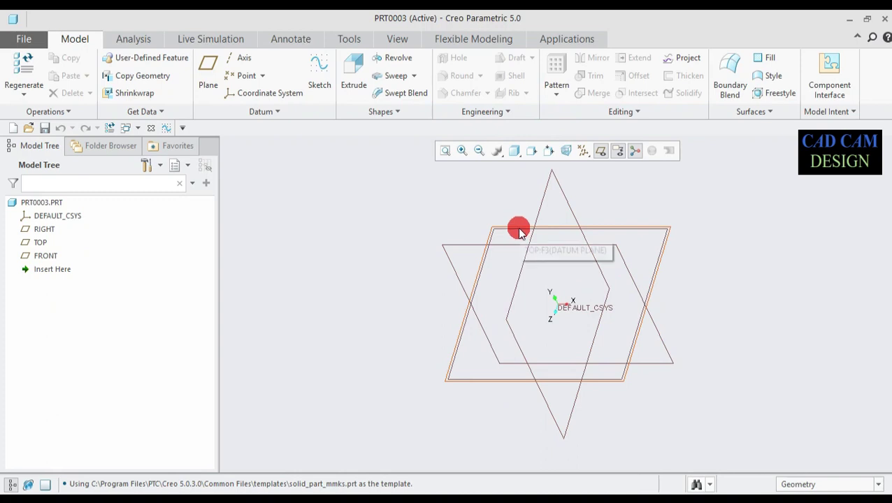
- Start a sketch on the TOP plane, oriented to face the screen
left_click(40, 243)
left_click(323, 74)
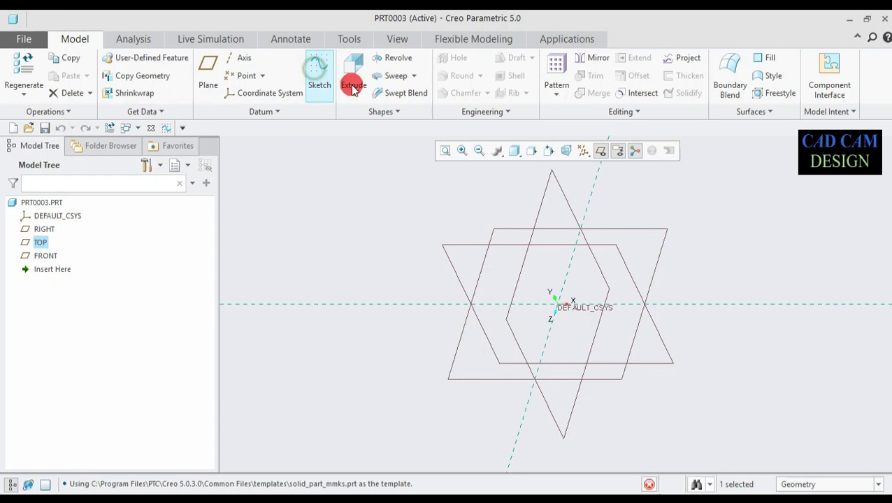
left_click(585, 154)
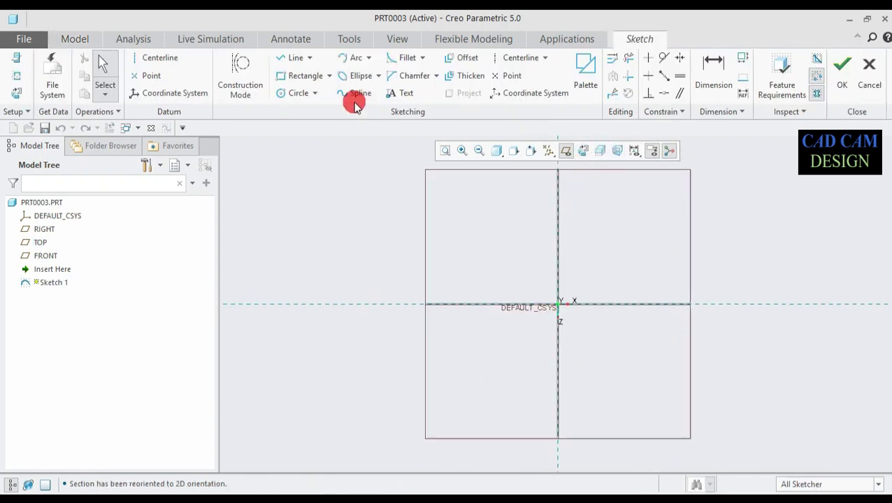
- Draw a 45-diameter circle centred on the origin and finish the sketch
left_click(295, 92)
left_click(557, 304)
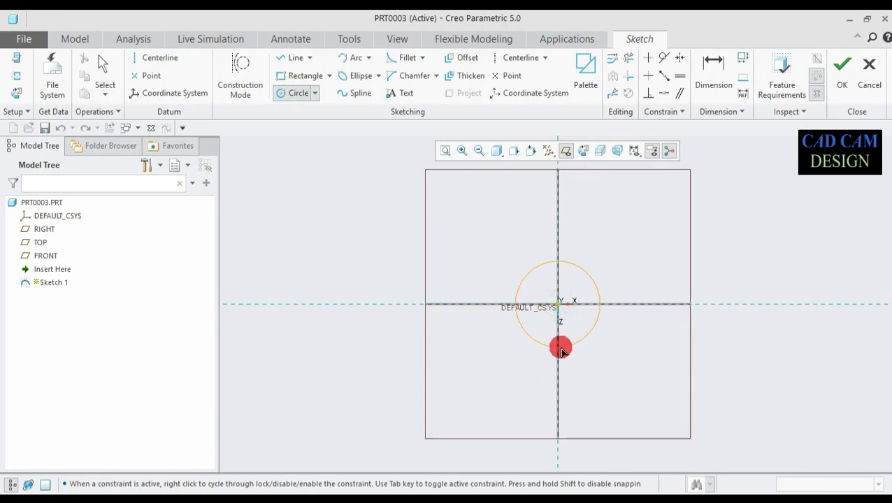
left_click(567, 352)
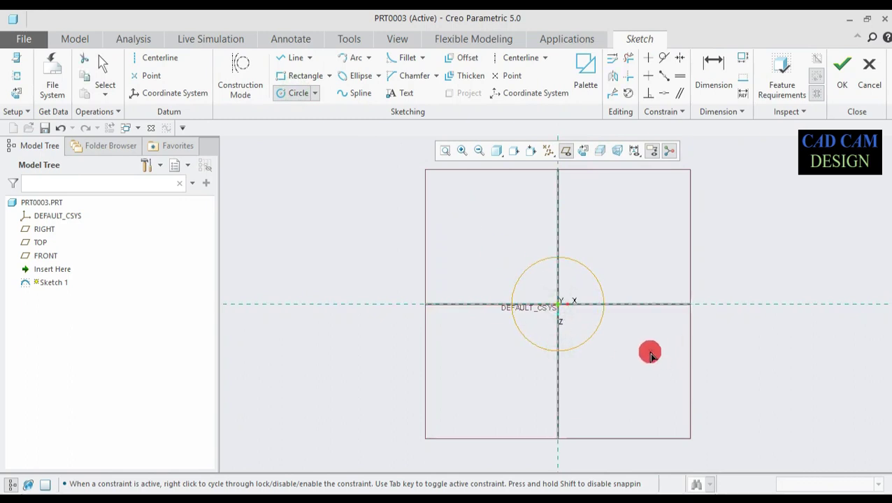
middle_click(650, 355)
left_click_drag(496, 263, 487, 267)
double_click(481, 265)
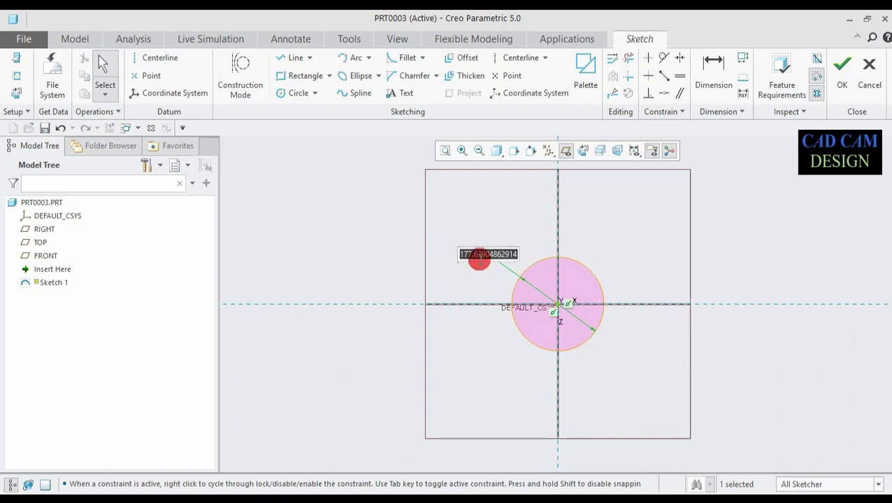
type("45")
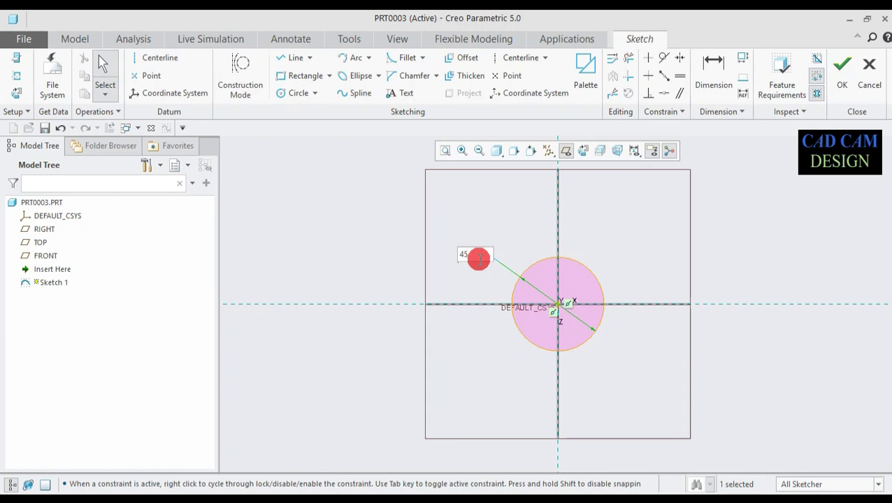
key("Return")
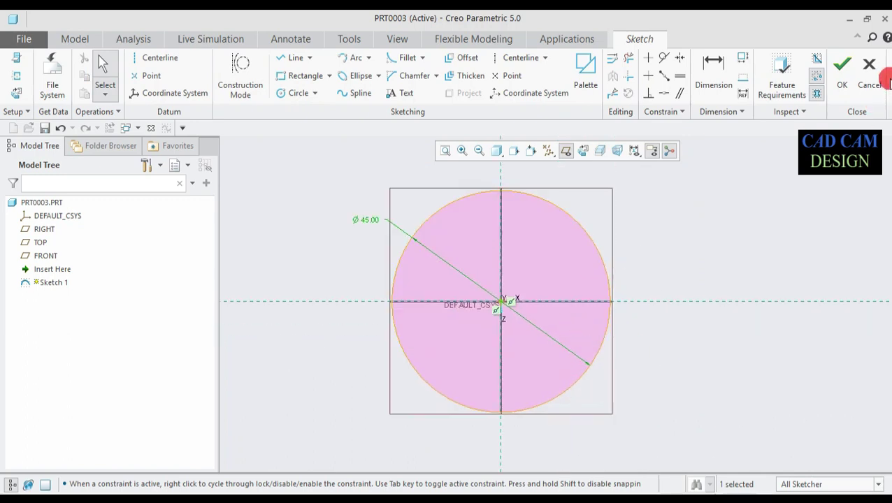
left_click(842, 66)
key("ctrl+d")
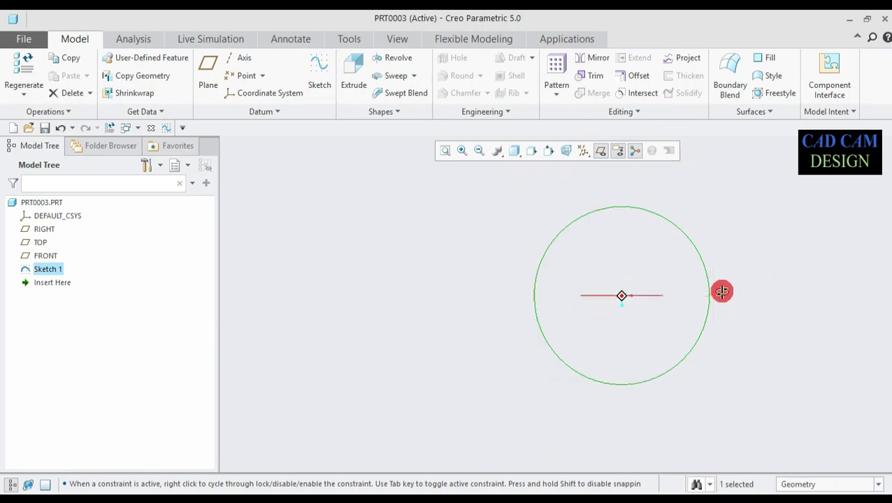
- Extrude the 45-diameter circle 15 deep into a solid disc
left_click(356, 80)
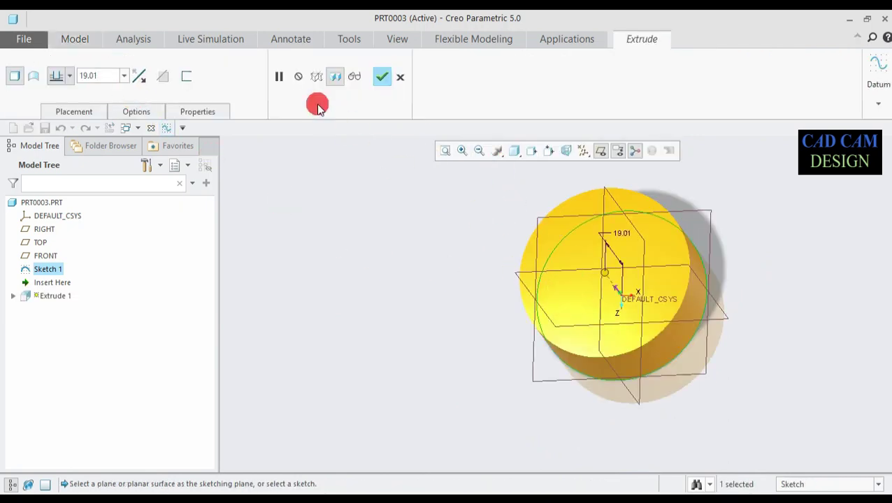
left_click(120, 74)
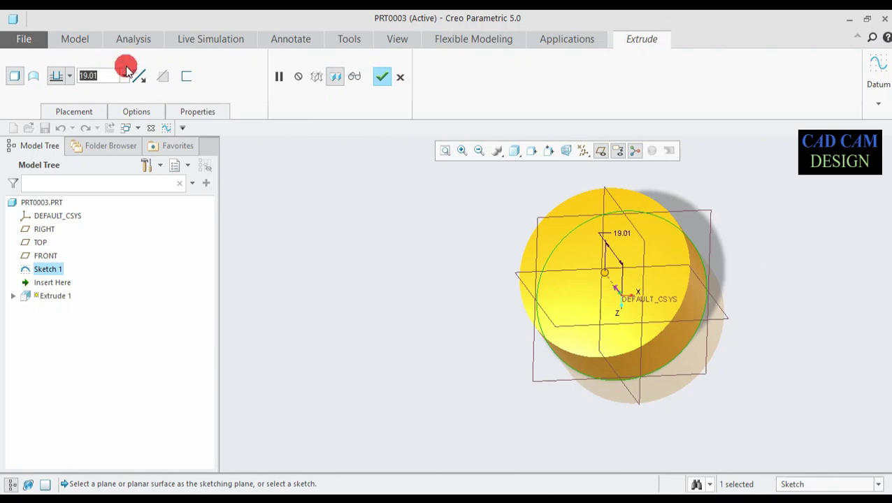
type("15")
key("Return")
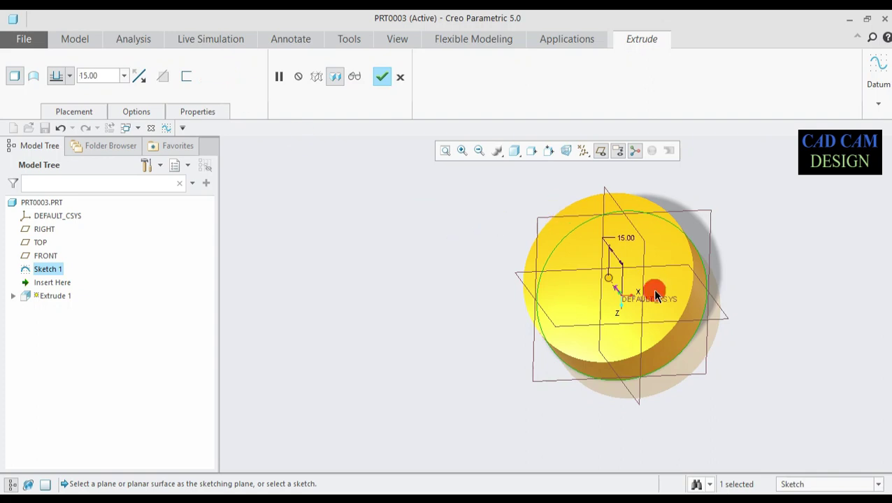
left_click(381, 77)
middle_click_drag(499, 273, 565, 269)
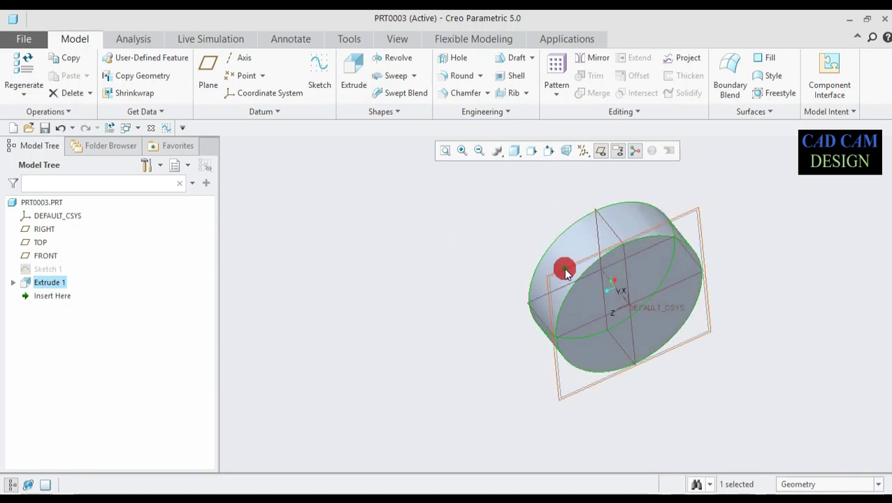
- Start another sketch on the TOP plane, oriented to face the screen
left_click(565, 269)
left_click(576, 209)
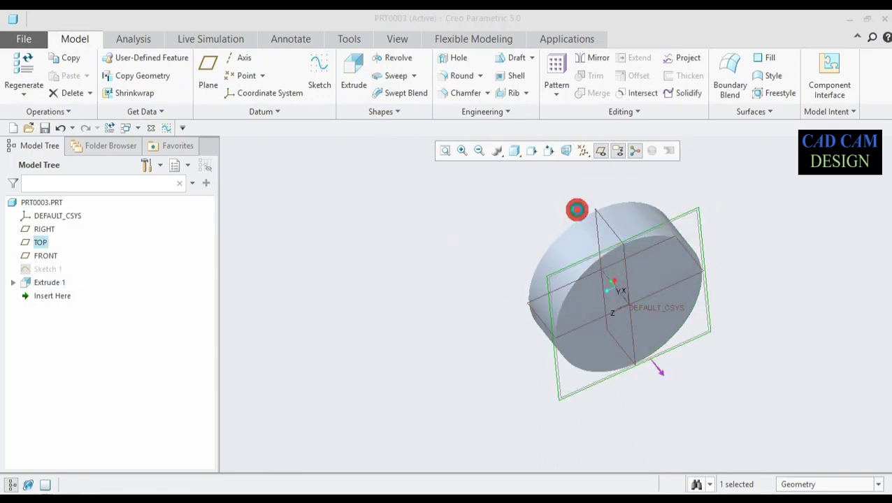
left_click(582, 150)
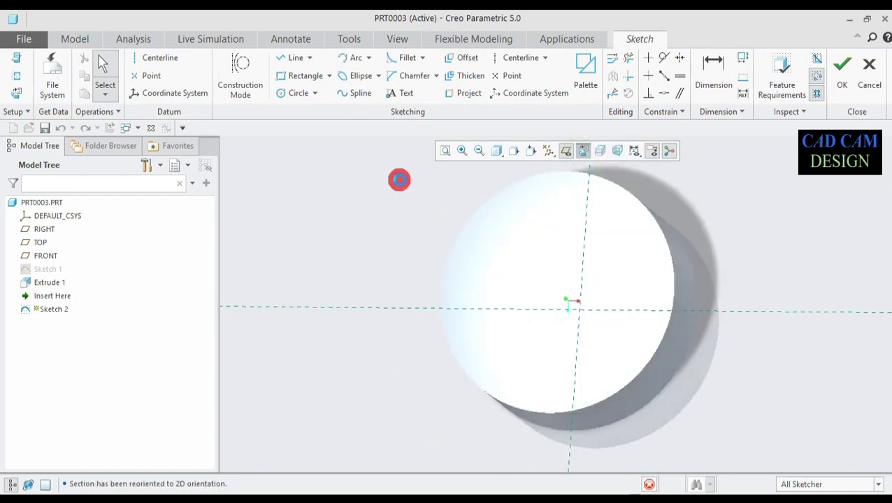
- Draw a 30-diameter circle centred on the origin and finish the sketch
left_click(281, 92)
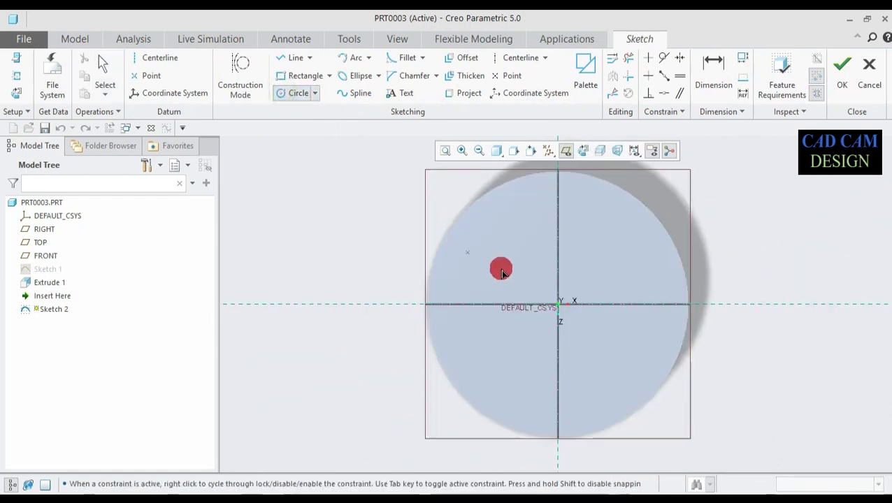
left_click(558, 304)
left_click(573, 403)
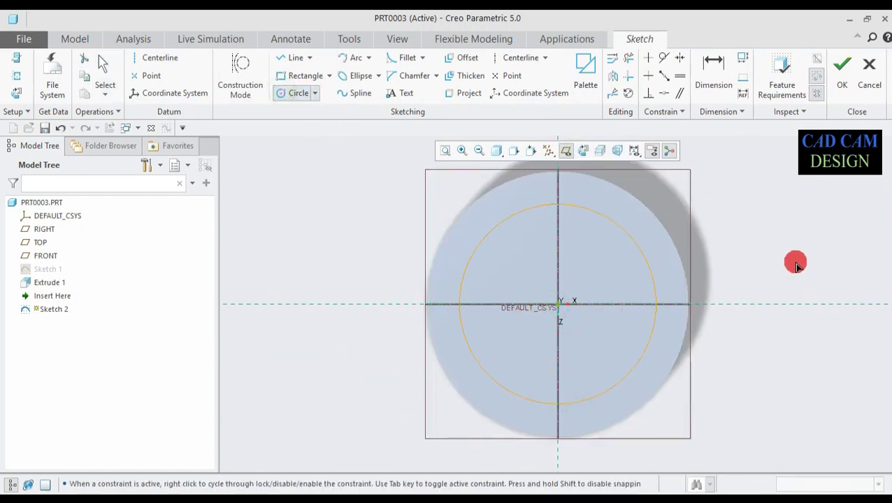
middle_click(797, 266)
double_click(437, 210)
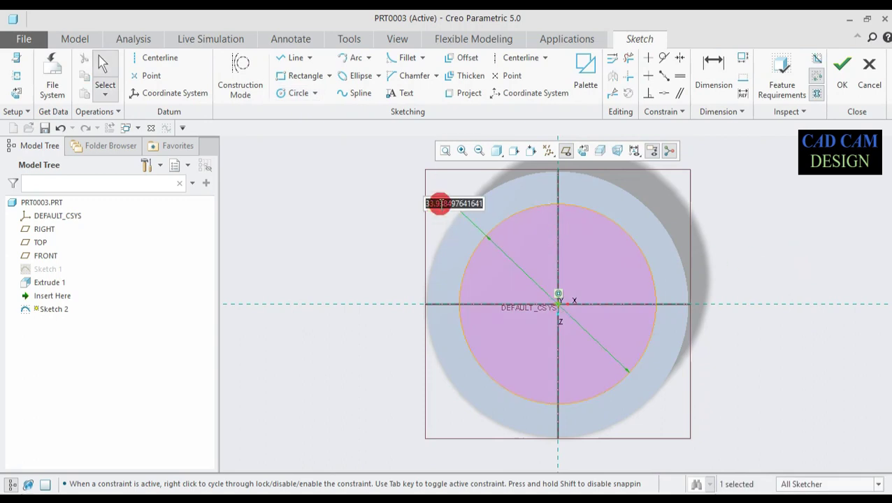
type("30")
key("Return")
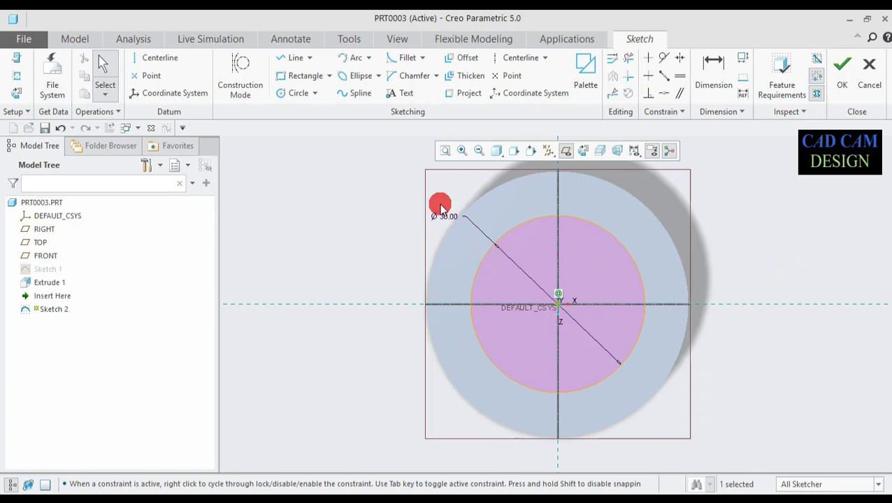
left_click(841, 70)
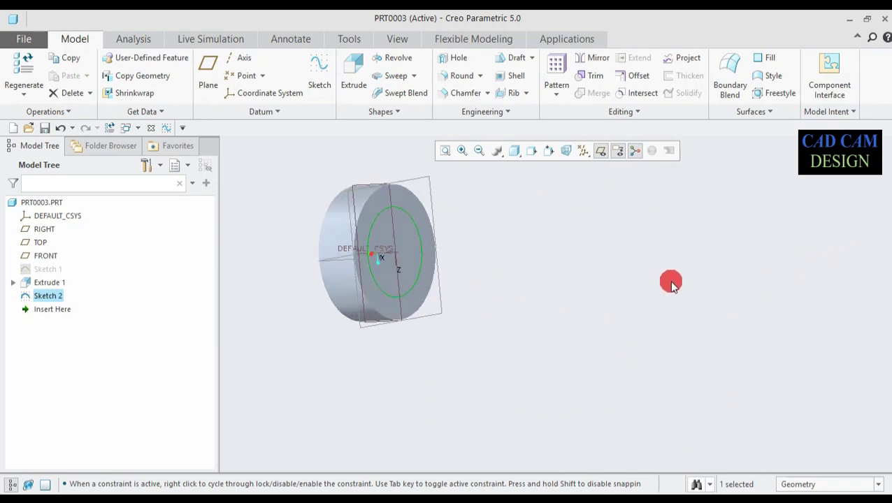
- Extrude the 30-diameter circle as added material 102 deep to form the shaft
left_click(353, 70)
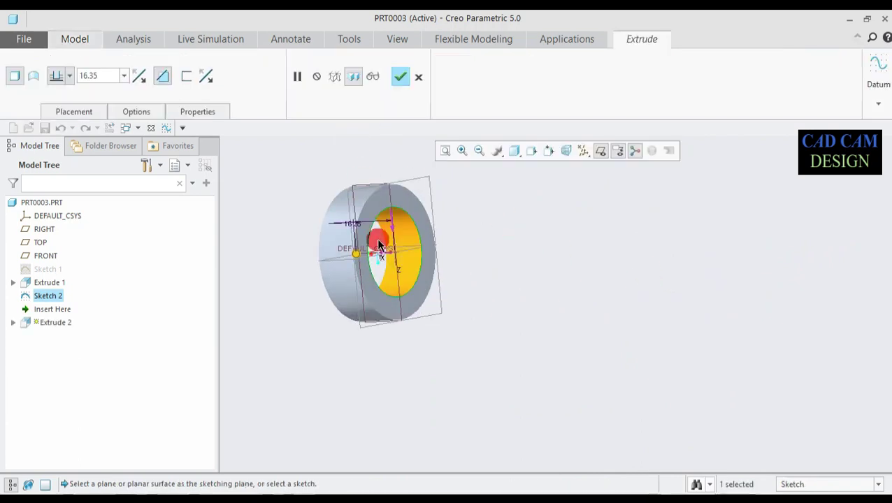
left_click(380, 257)
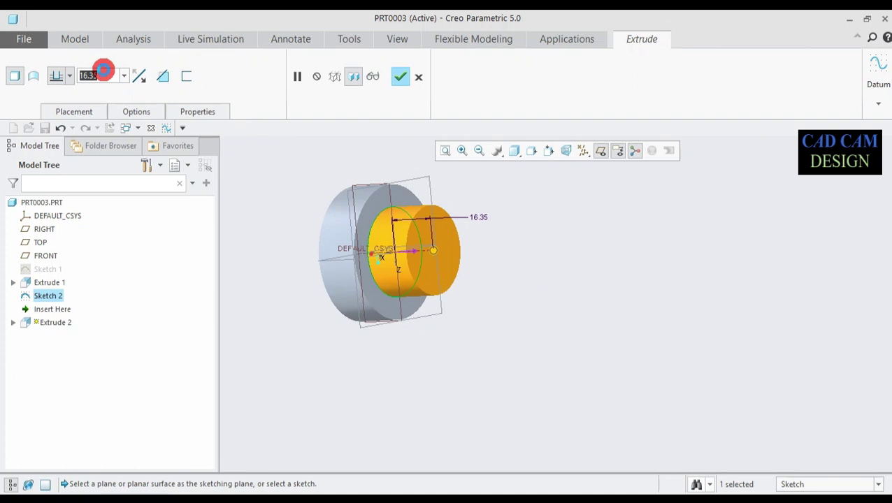
type("102")
key("Return")
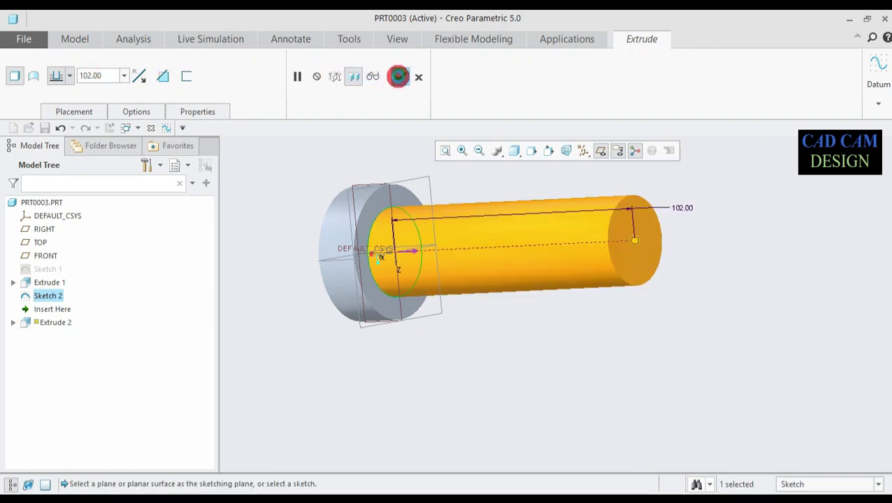
left_click(399, 77)
middle_click_drag(404, 185, 341, 169)
middle_click_drag(265, 177, 338, 205)
middle_click_drag(439, 223, 460, 199)
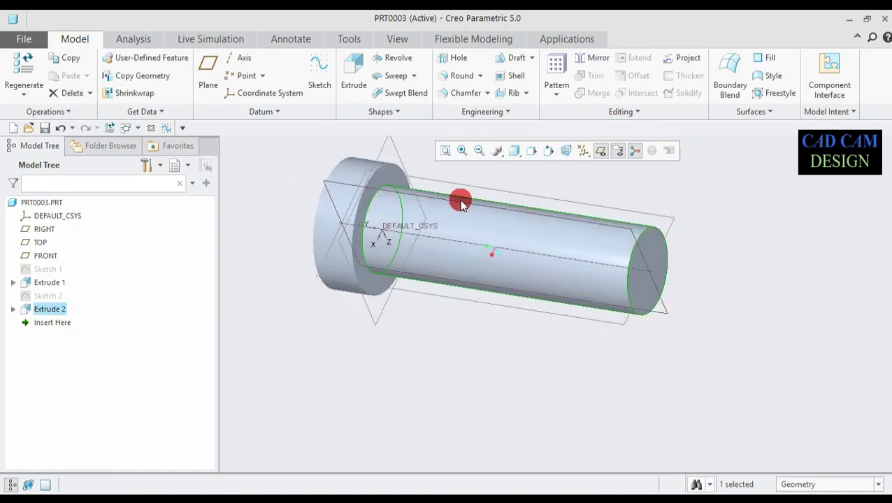
- Open a new sketch on the FRONT datum plane passing through the shaft
scroll(279, 195, "down", 2)
scroll(282, 193, "up", 4)
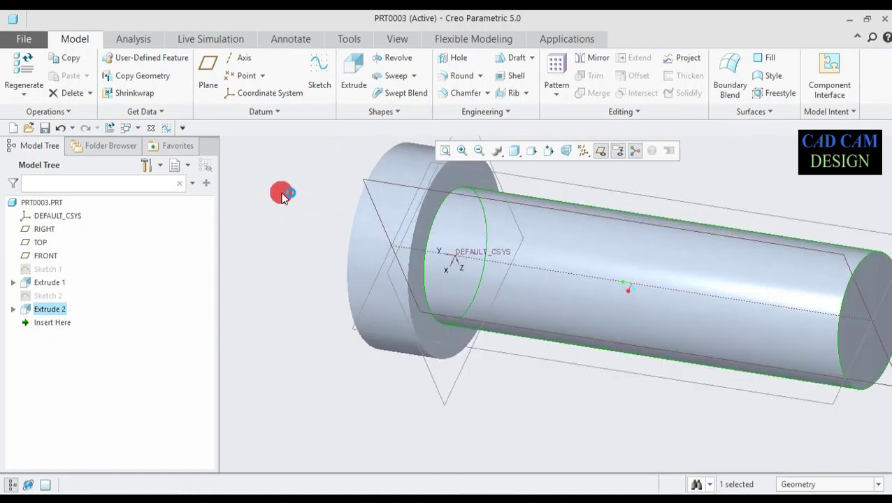
scroll(322, 200, "down", 1)
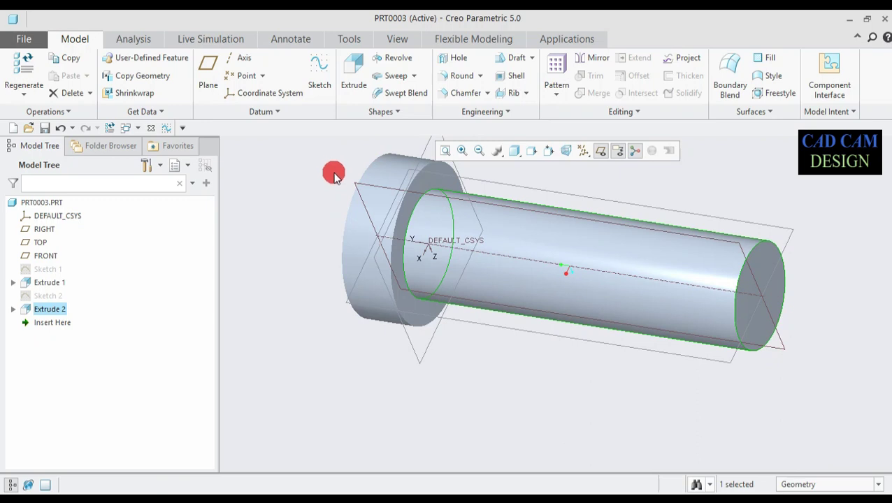
scroll(413, 211, "down", 1)
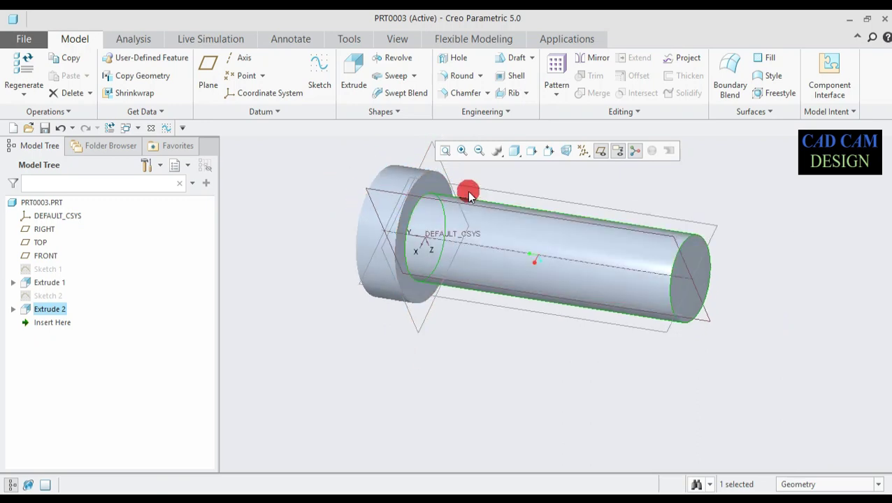
scroll(468, 196, "up", 1)
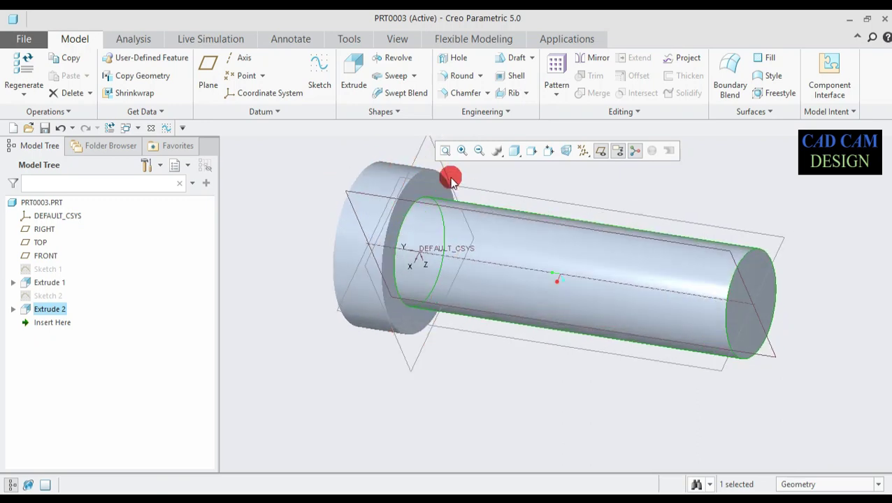
left_click(718, 374)
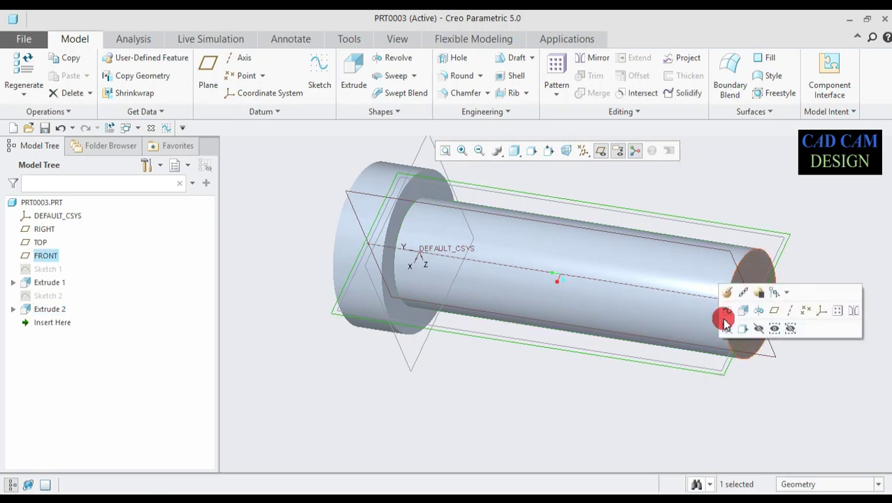
left_click(720, 318)
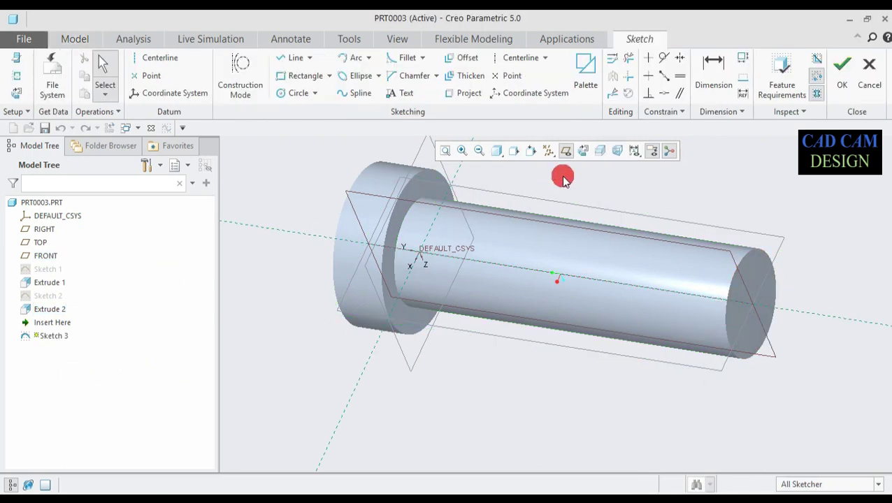
- Draw a 6-diameter circle on the shaft centerline near its end
left_click(582, 153)
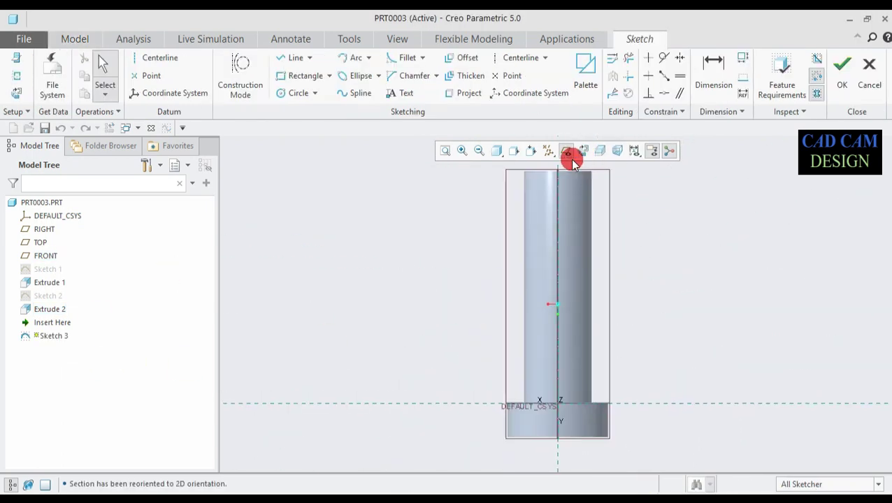
left_click(290, 94)
left_click(557, 194)
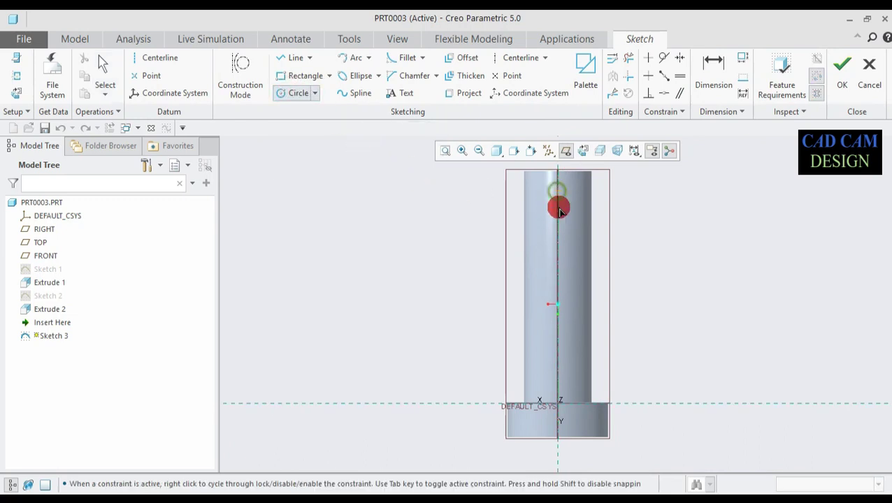
scroll(556, 191, "up", 3)
scroll(559, 183, "down", 3)
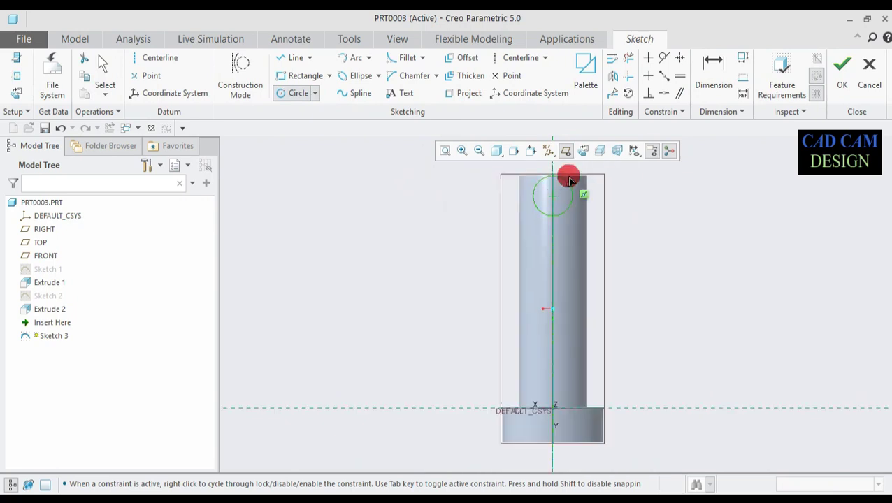
scroll(570, 189, "up", 2)
left_click(573, 203)
middle_click(614, 201)
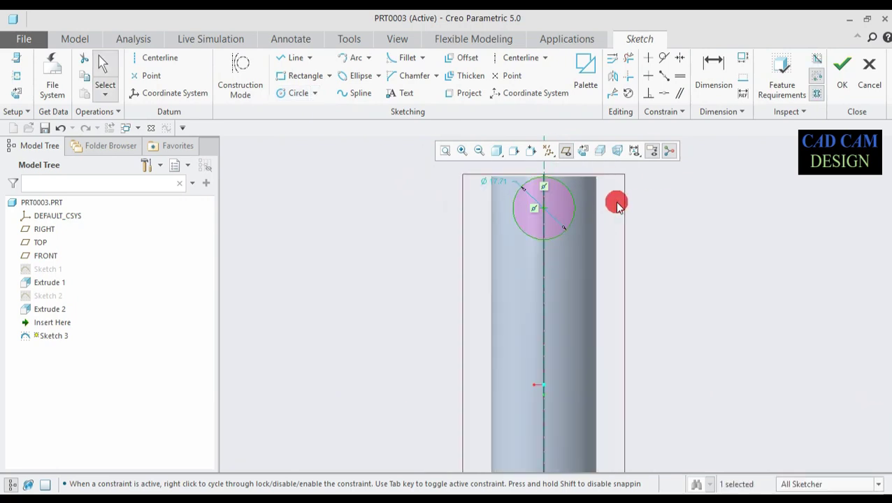
double_click(497, 183)
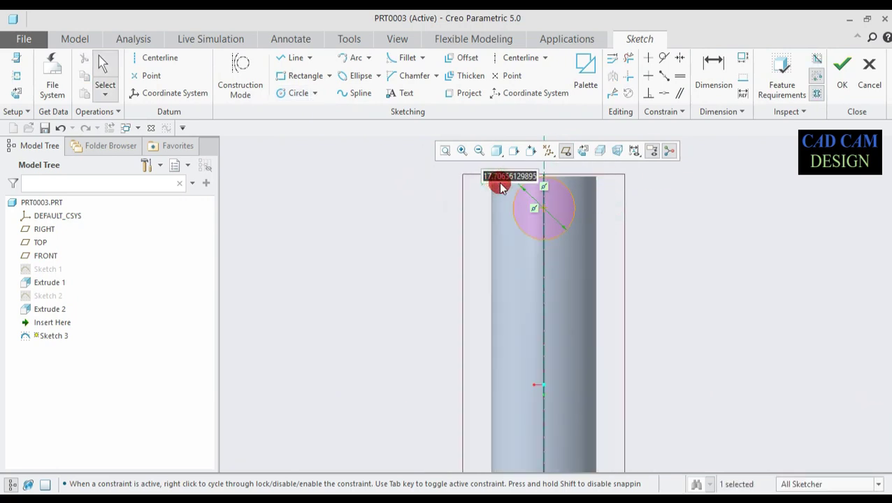
type("6")
key("Return")
mouse_move(502, 187)
left_mouse_down()
mouse_move(528, 160)
mouse_move(553, 174)
left_mouse_up()
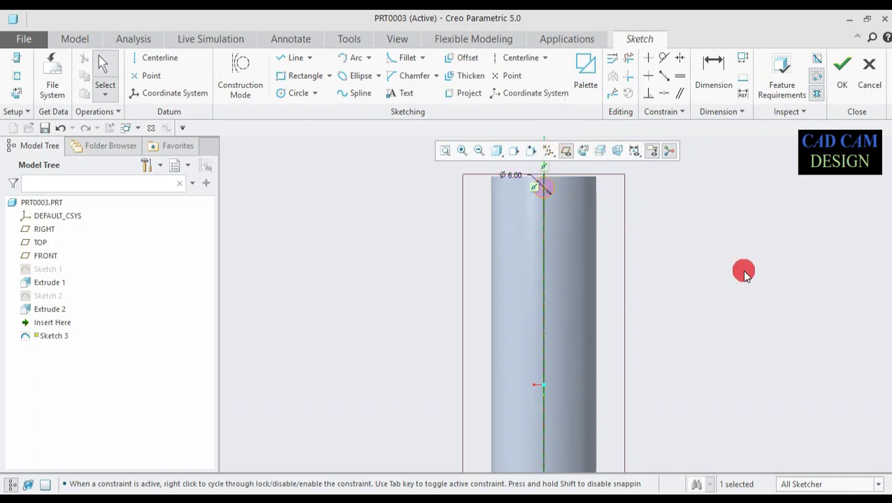
scroll(547, 225, "up", 3)
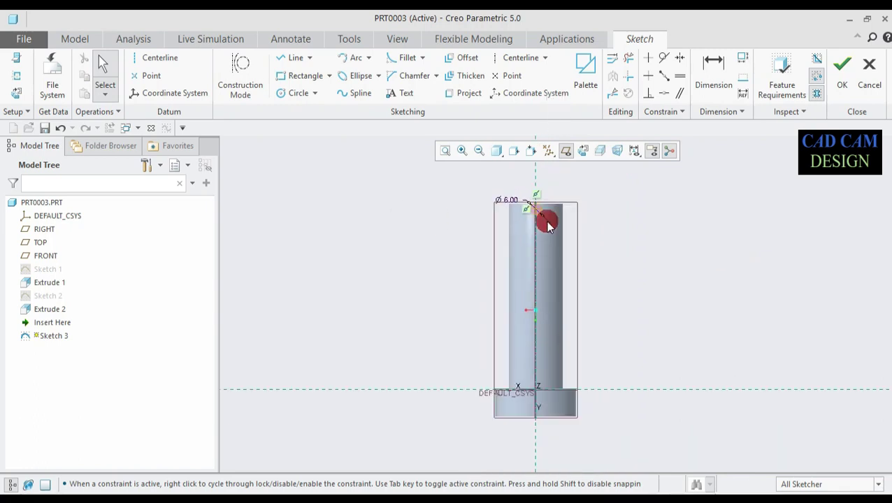
scroll(538, 217, "down", 3)
- Discard this sketch and start a new one on the FRONT plane
left_click(867, 66)
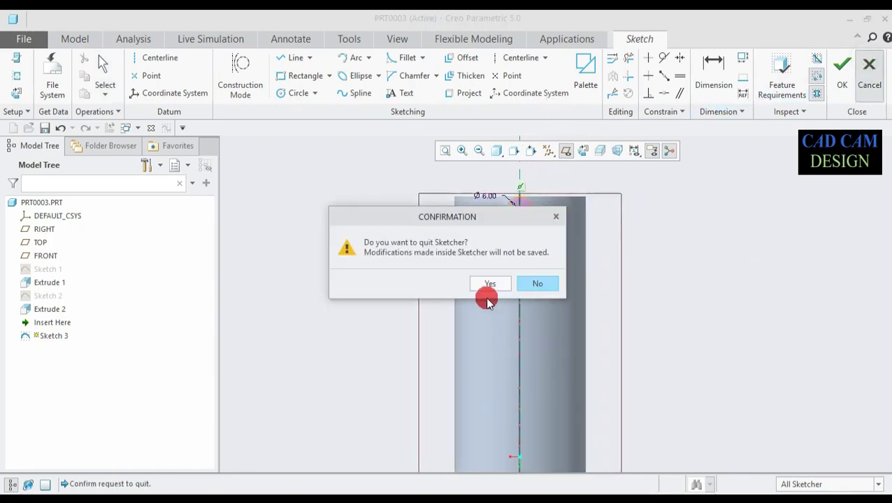
left_click(490, 283)
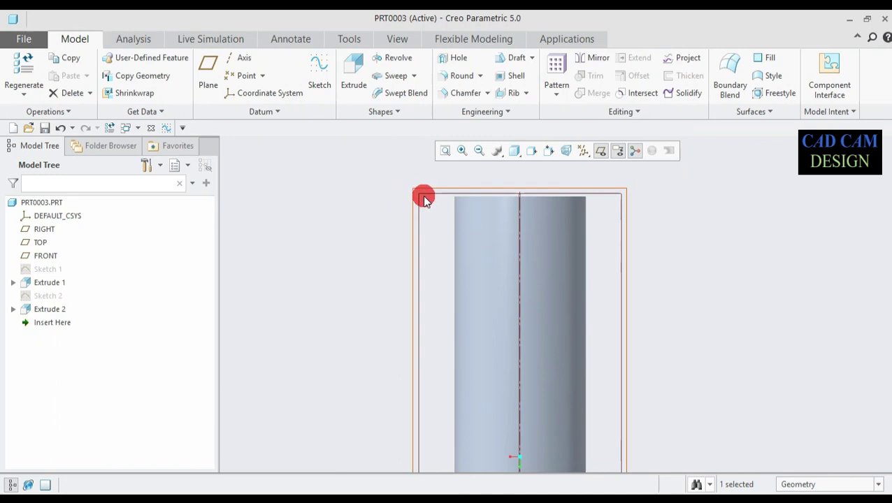
left_click(435, 126)
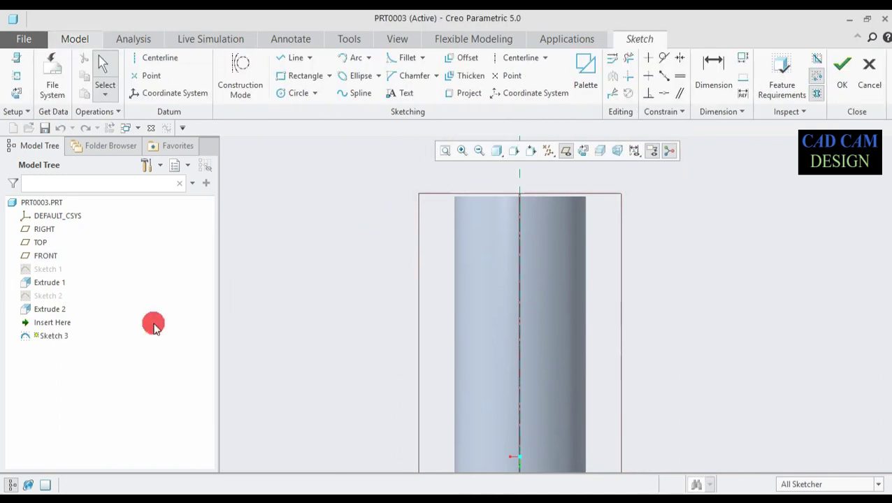
- Draw a 6-diameter circle on the shaft centerline
left_click(583, 153)
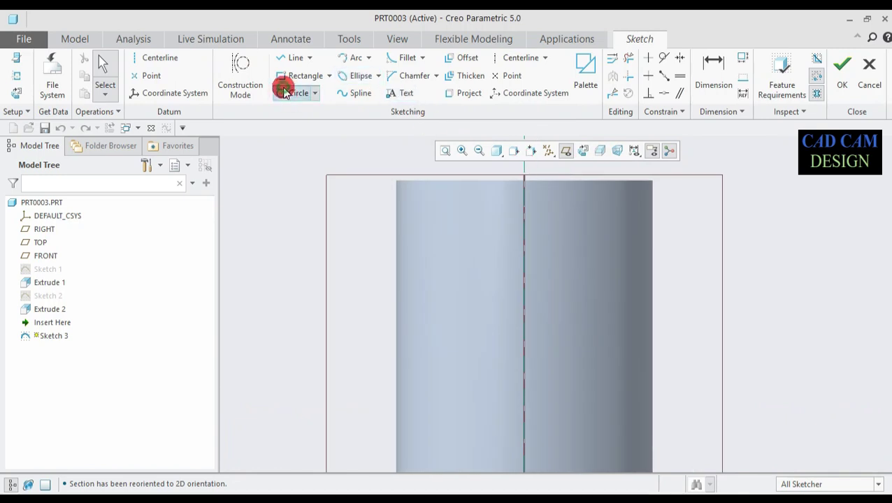
left_click(281, 91)
left_click(523, 228)
left_click(521, 233)
scroll(533, 218, "up", 3)
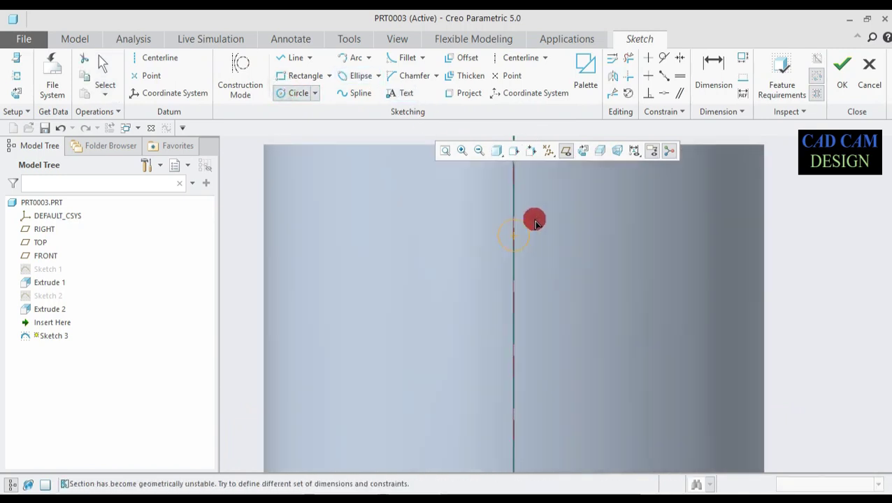
middle_click(542, 232)
double_click(485, 224)
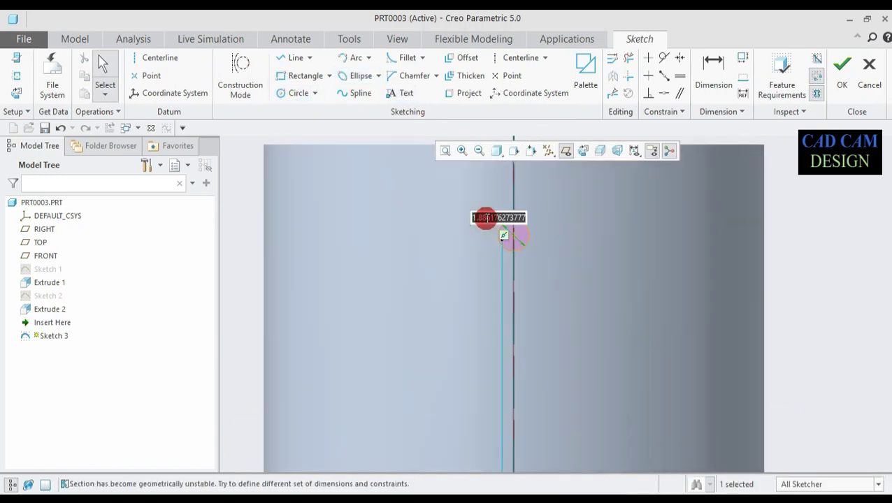
type("6")
key("Return")
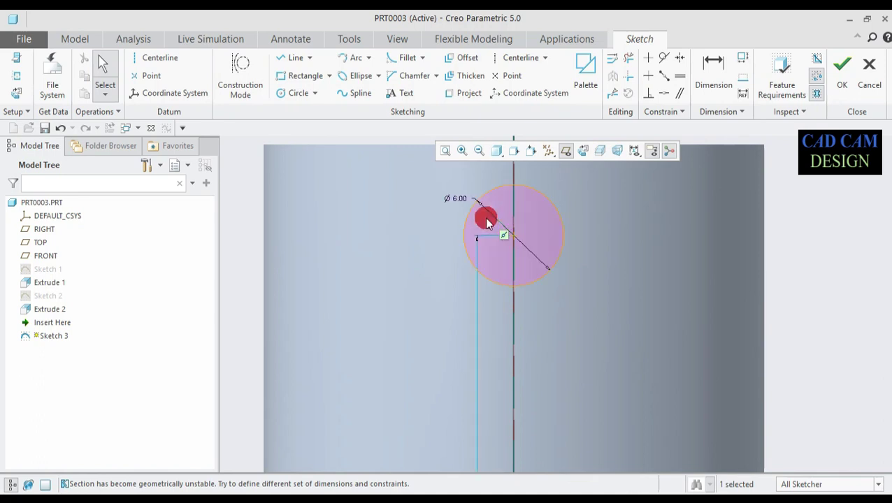
- Dimension the circle centre 15 from the shaft end and finish Sketch 3
scroll(487, 222, "down", 3)
scroll(500, 294, "down", 2)
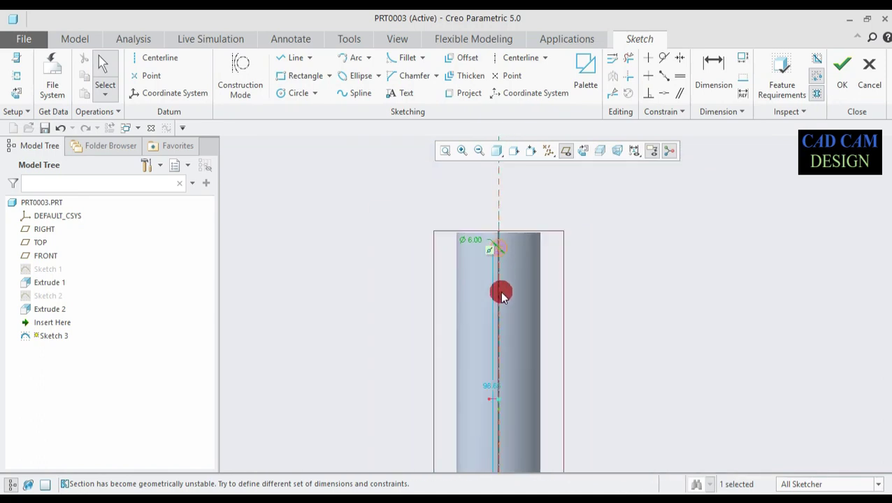
left_click_drag(489, 352, 424, 359)
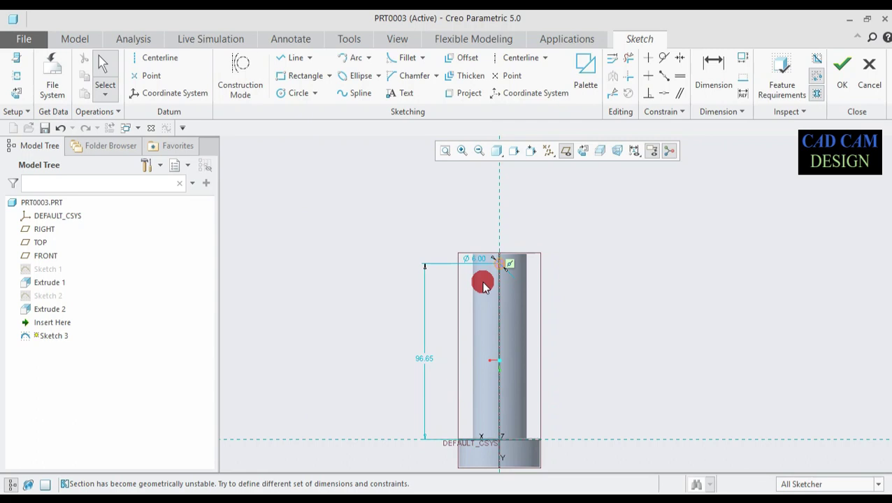
scroll(498, 262, "down", 4)
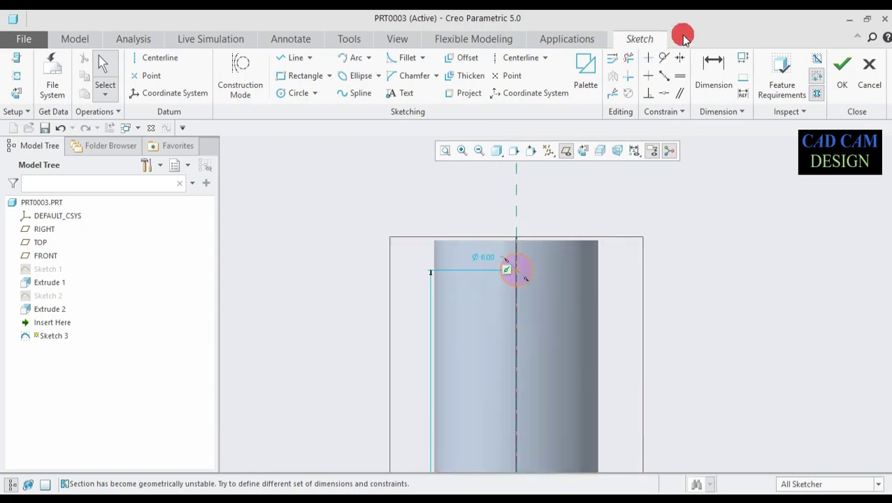
left_click(715, 66)
left_click(516, 274)
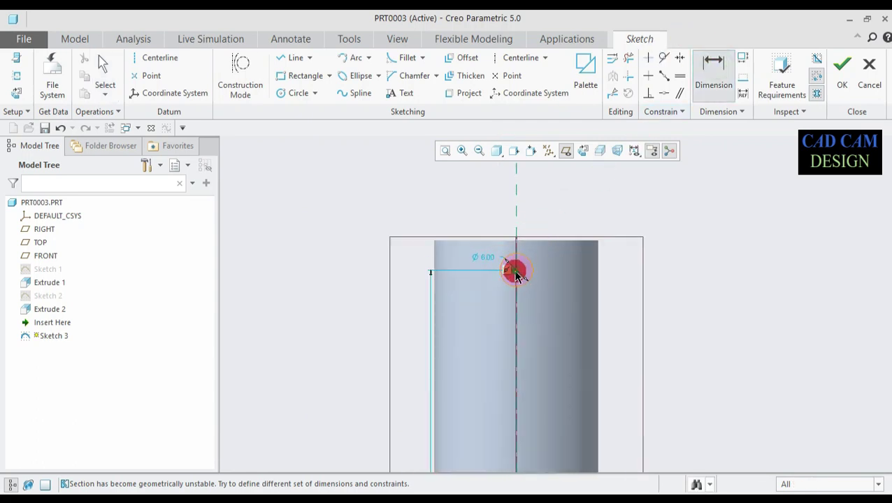
left_click(543, 251)
middle_click(341, 253)
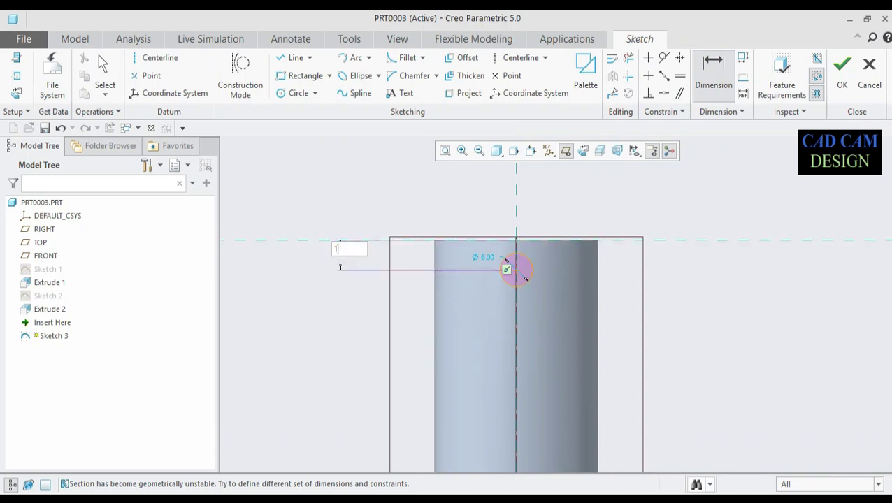
key("Return")
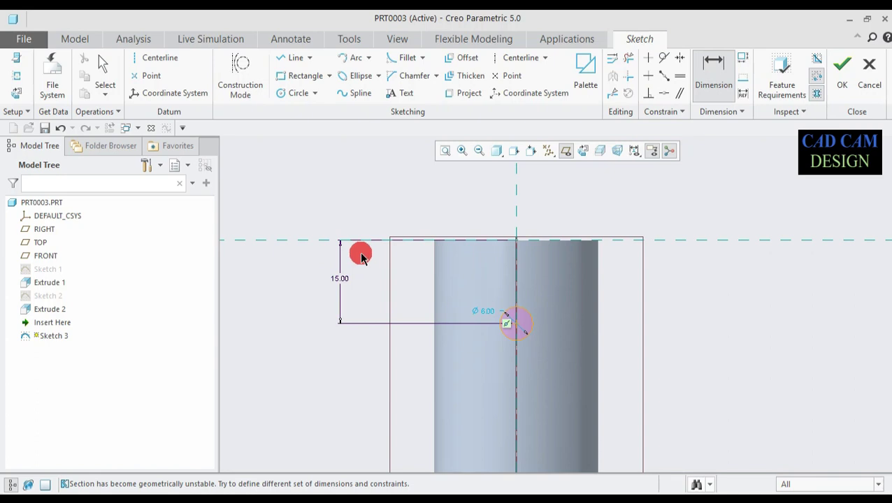
scroll(483, 343, "down", 3)
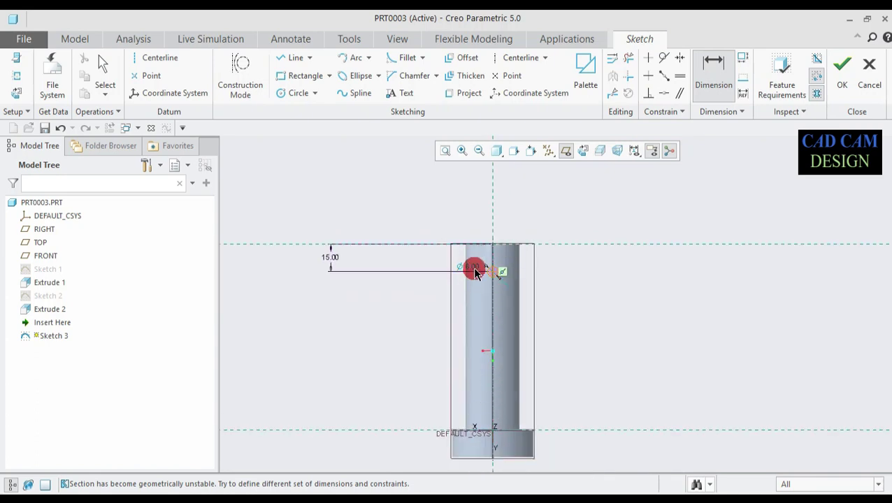
middle_click(447, 263)
left_click_drag(467, 271, 442, 258)
left_click(842, 70)
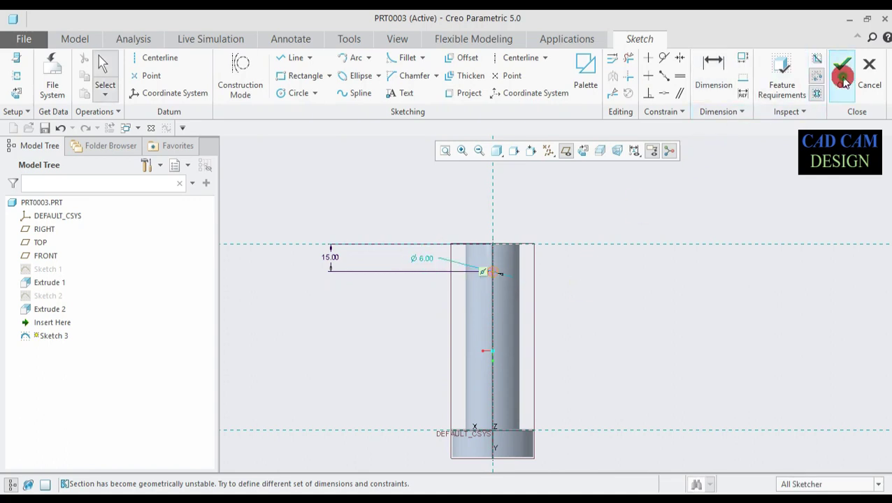
mouse_move(569, 255)
middle_mouse_down()
mouse_move(580, 288)
mouse_move(543, 280)
middle_mouse_up()
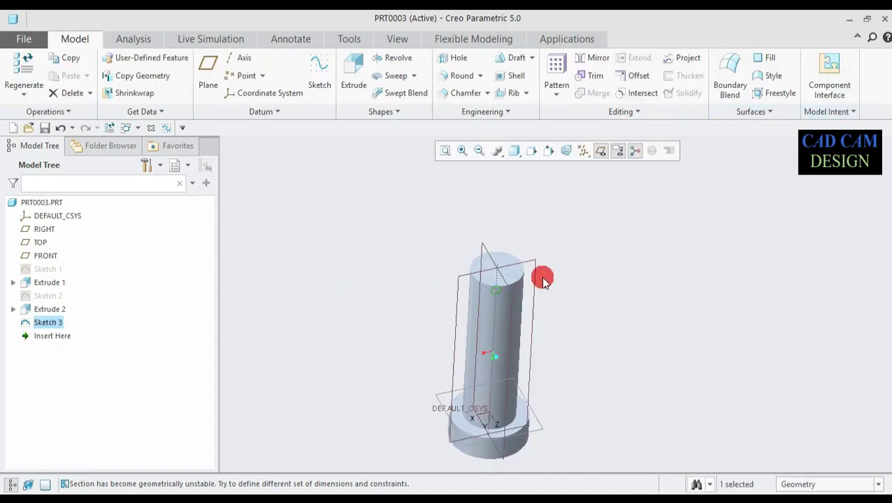
- Extrude the 6 mm circle symmetrically with a depth of 50
left_click(355, 76)
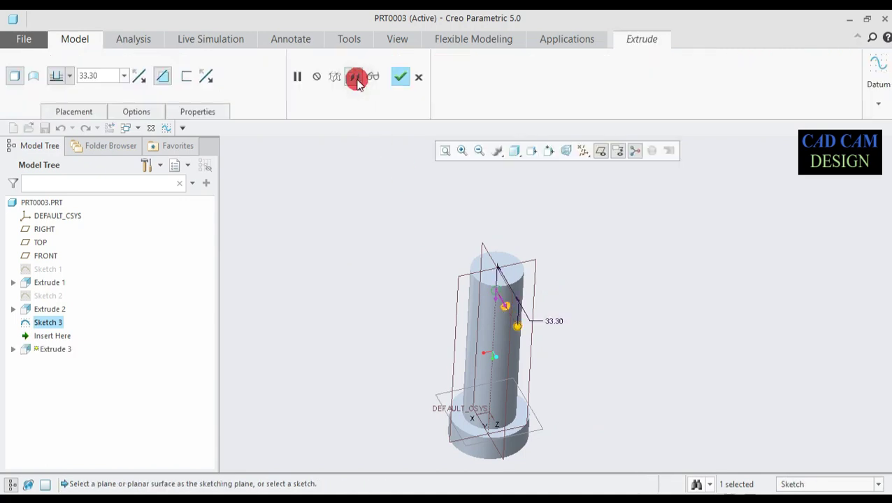
left_click(71, 77)
left_click(56, 112)
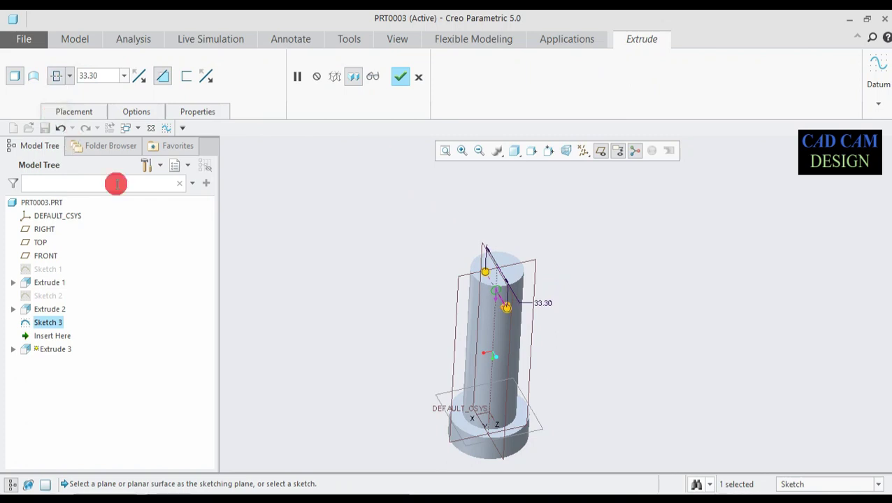
middle_click_drag(376, 303, 475, 269)
left_click_drag(482, 270, 530, 292)
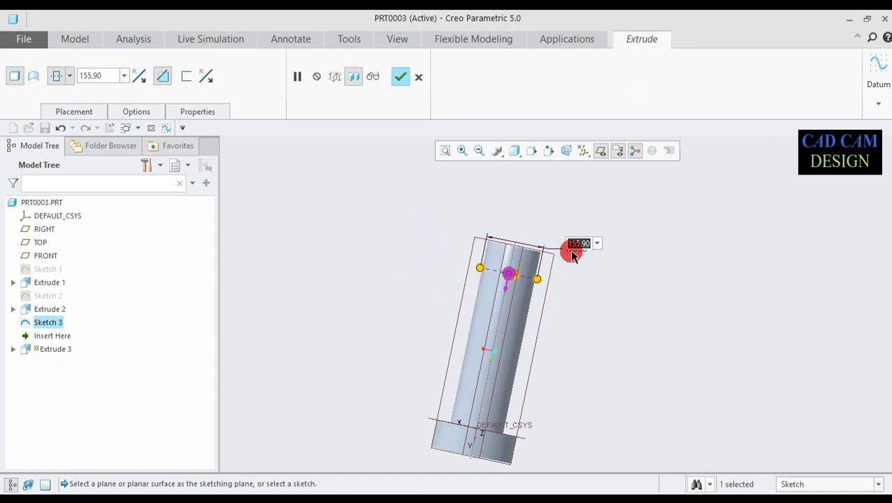
type("50")
key("Return")
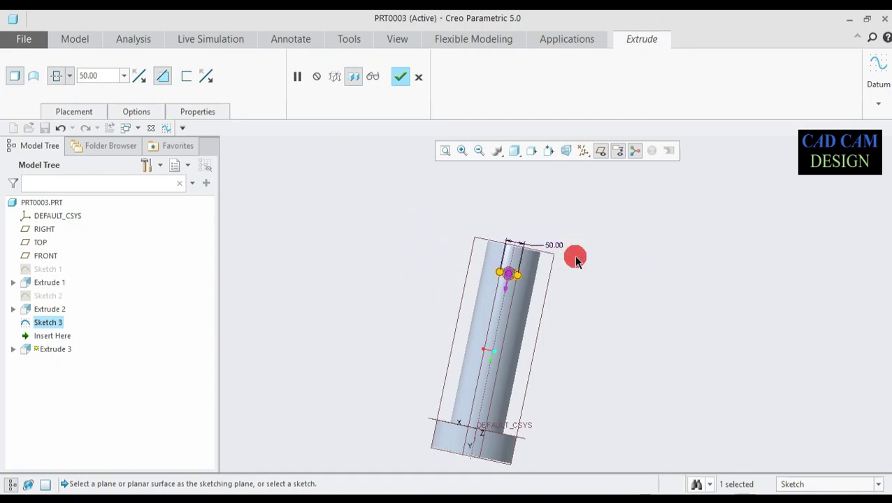
- Complete the cross-hole cut and rotate the finished pin to inspect it
middle_click_drag(587, 279, 628, 297)
left_click(400, 77)
middle_click_drag(677, 378, 460, 309)
scroll(526, 294, "up", 3)
scroll(514, 284, "down", 3)
scroll(460, 310, "up", 2)
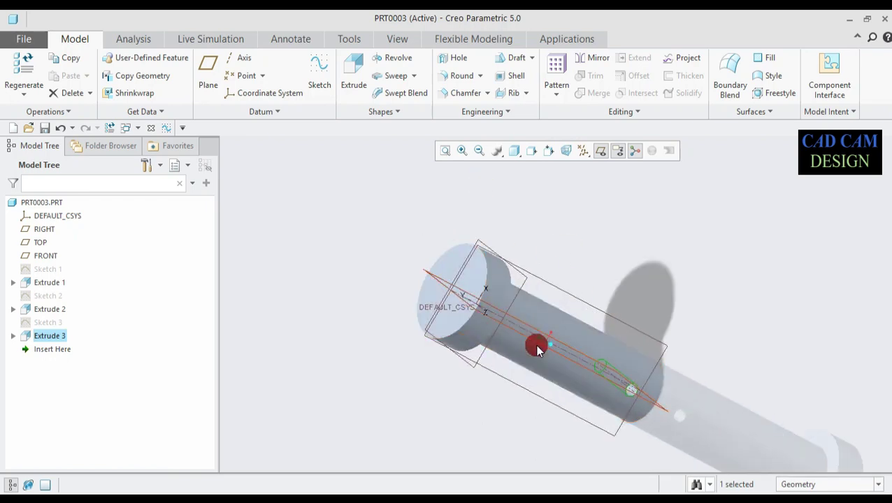
mouse_move(438, 379)
middle_mouse_down()
mouse_move(412, 374)
mouse_move(408, 392)
mouse_move(427, 422)
mouse_move(610, 190)
middle_mouse_up()
- Hide the datum planes, annotations and spin centre in the graphics window
left_click(600, 151)
left_click(617, 151)
left_click(635, 150)
mouse_move(573, 373)
middle_mouse_down()
mouse_move(571, 360)
mouse_move(554, 388)
mouse_move(553, 434)
mouse_move(554, 409)
mouse_move(533, 372)
mouse_move(527, 388)
middle_mouse_up()
left_click(390, 85)
left_click(395, 96)
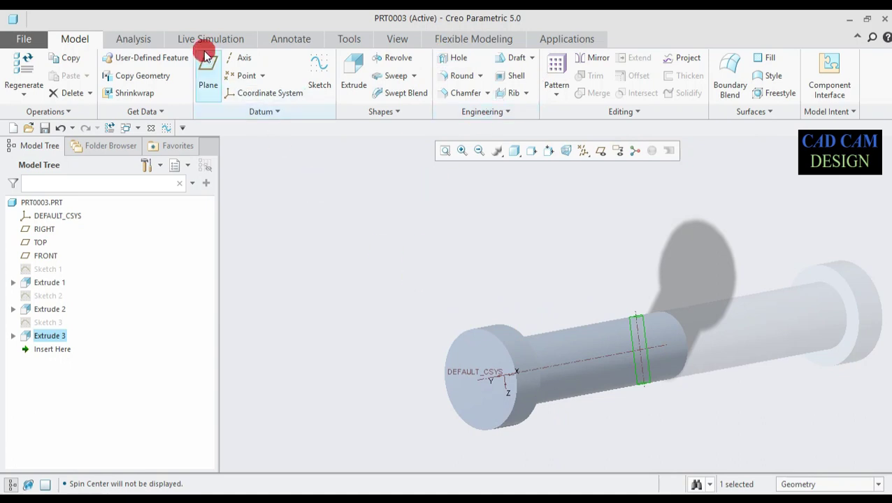
- Apply the green appearance to the entire knuckle pin
left_click(397, 40)
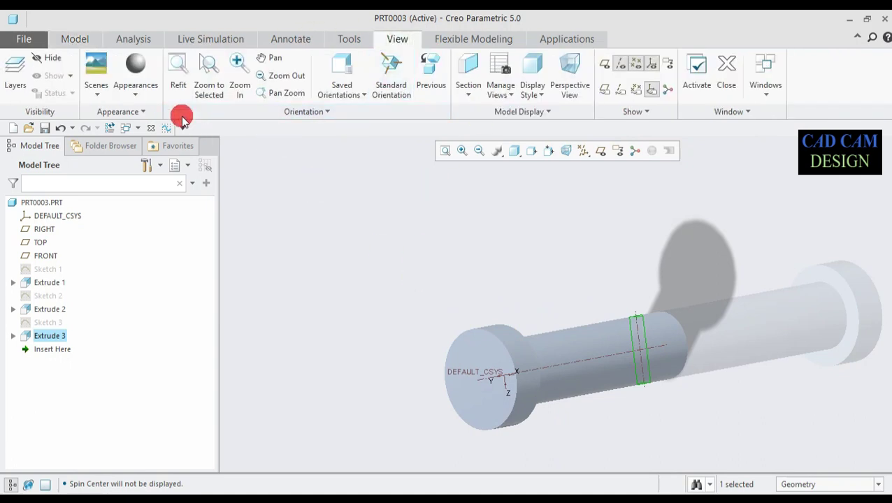
left_click(139, 100)
left_click(216, 193)
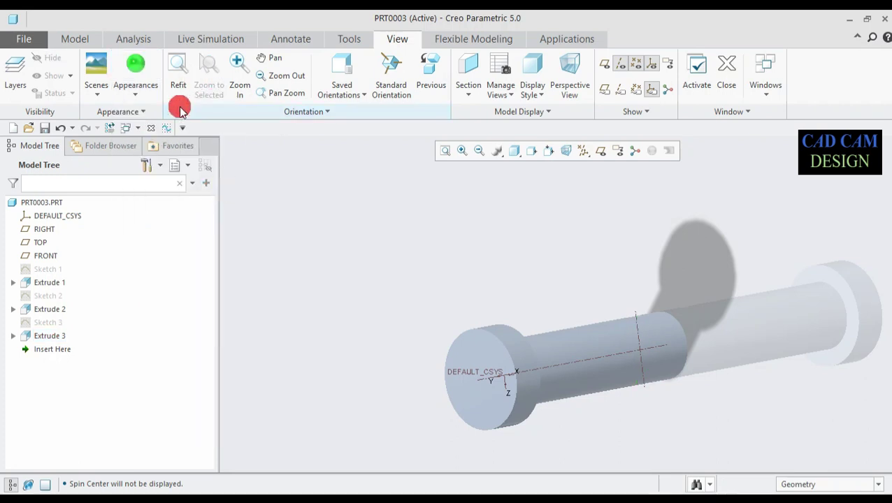
left_click_drag(333, 251, 775, 461)
left_click(143, 69)
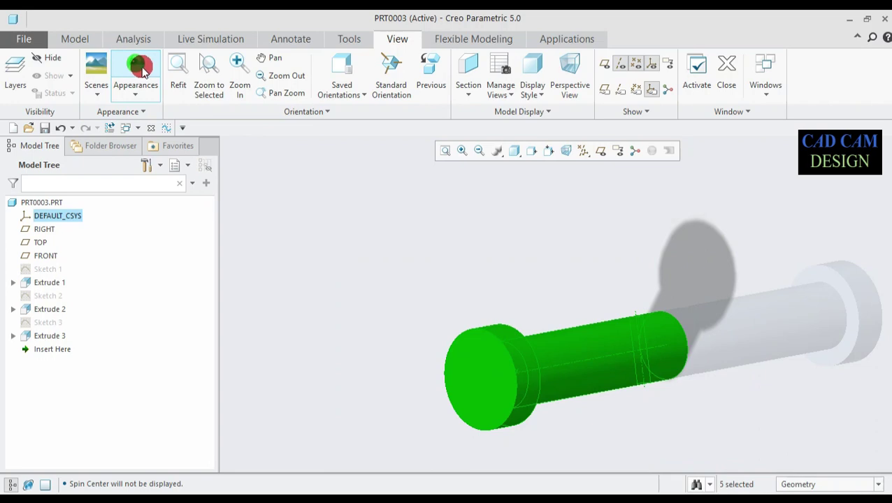
mouse_move(290, 254)
middle_mouse_down()
mouse_move(314, 189)
mouse_move(268, 211)
mouse_move(255, 195)
mouse_move(258, 201)
middle_mouse_up()
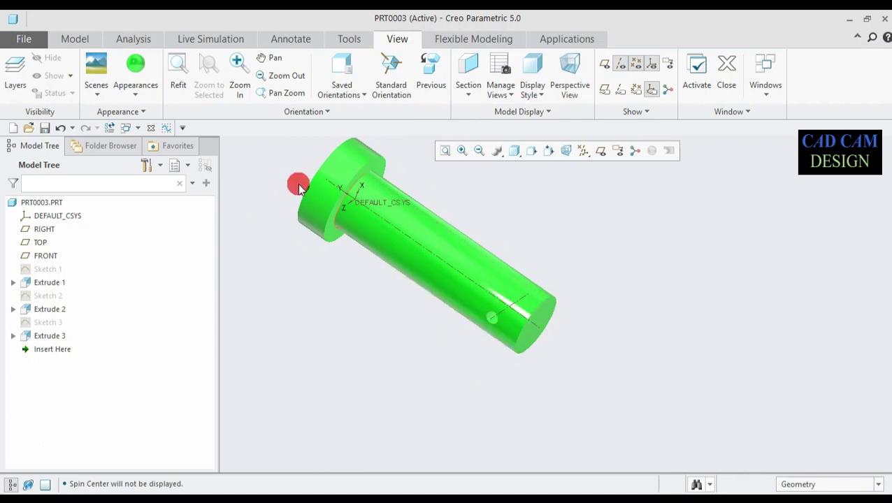
- Orbit the green pin to a side view showing the cross-hole, then bring up the Applications tools
scroll(258, 174, "up", 3)
scroll(255, 171, "down", 5)
scroll(373, 304, "up", 5)
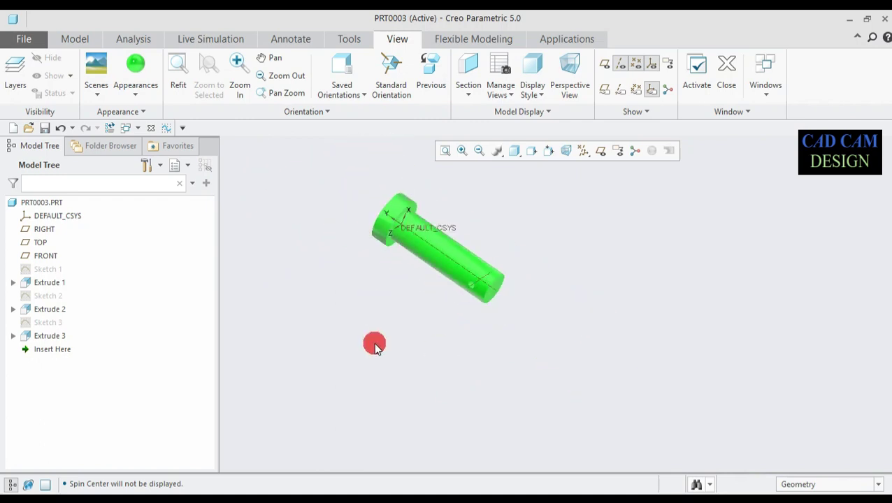
scroll(352, 297, "down", 5)
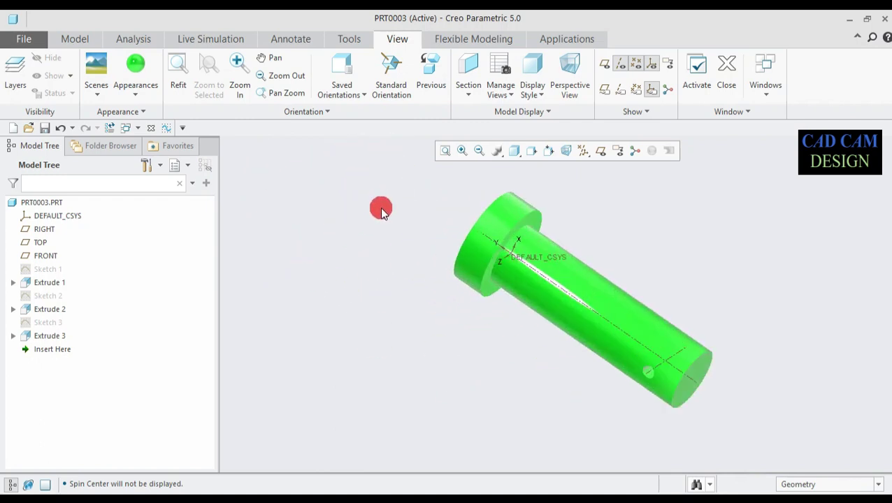
middle_click_drag(375, 238, 686, 474)
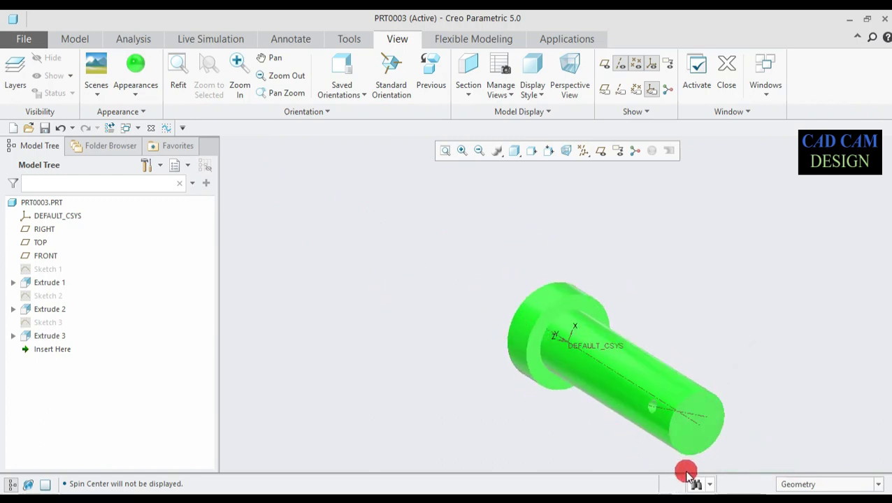
middle_click_drag(534, 210, 647, 322)
middle_click_drag(519, 310, 497, 305)
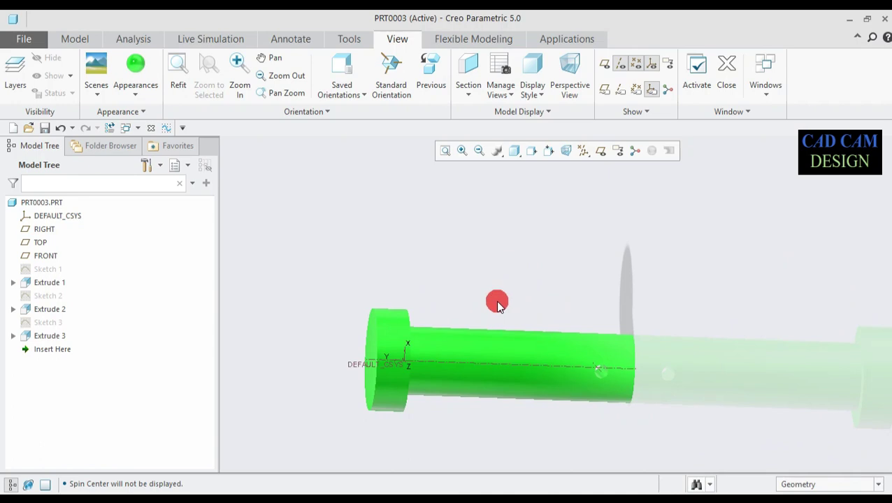
left_click(557, 39)
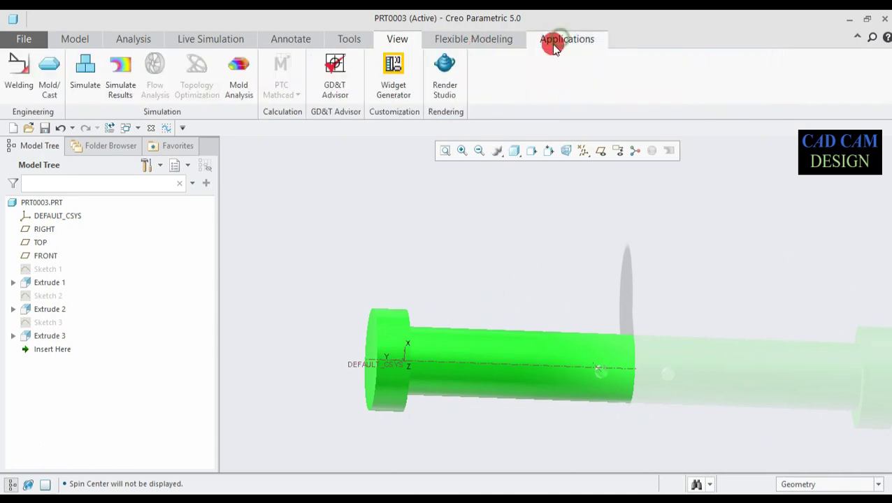
- In Render Studio, set a render-to-file JPEG at 1920 x 940 with 256 samples
left_click(441, 74)
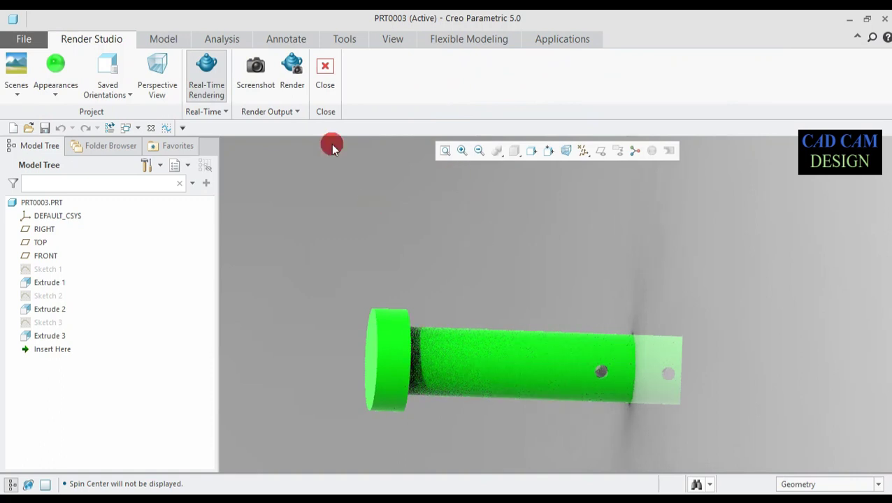
left_click(292, 72)
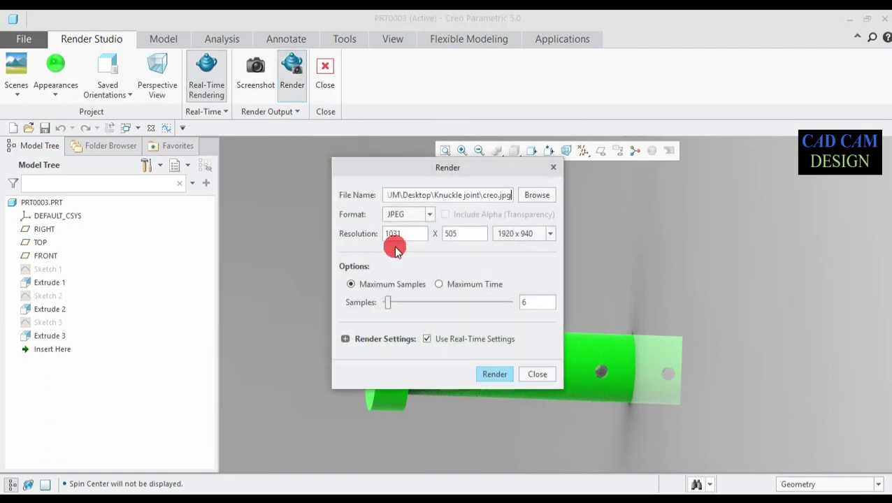
left_click(551, 233)
left_click(521, 245)
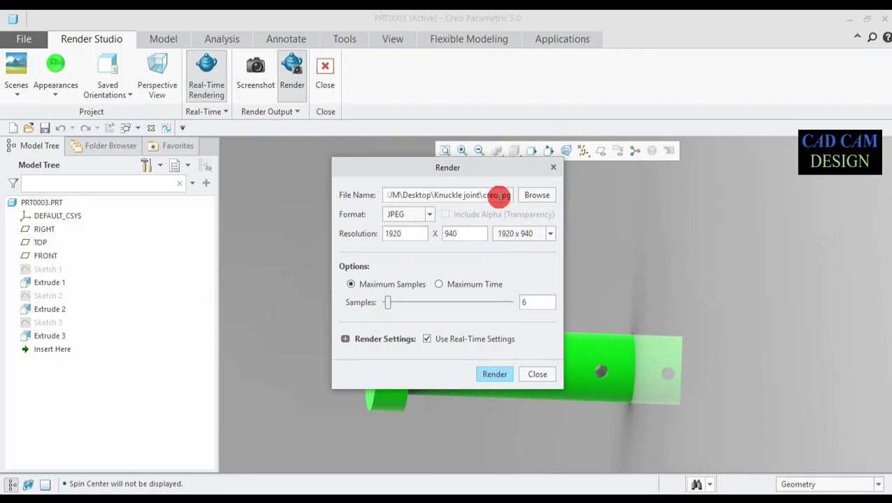
left_click(492, 195)
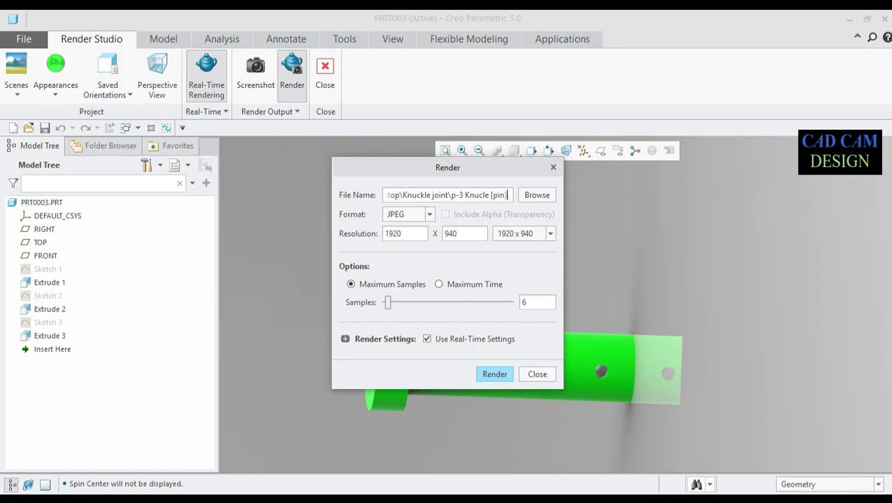
left_click(510, 301)
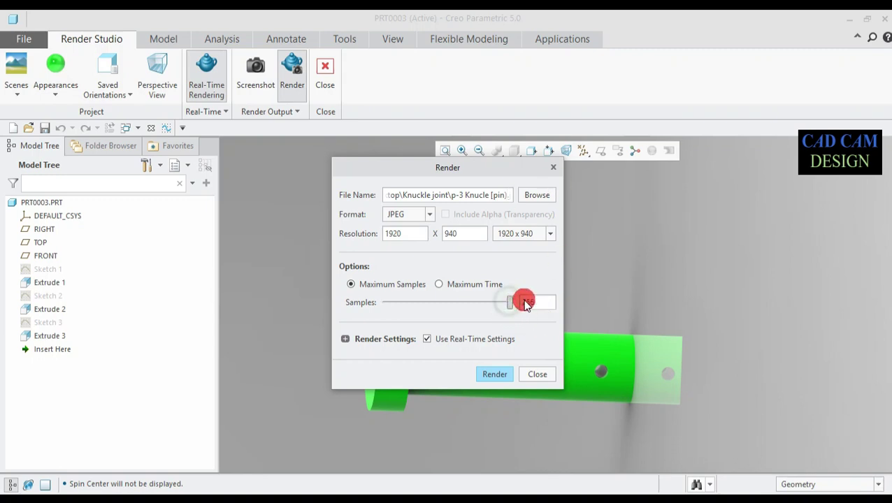
- Render the pin to the JPEG file, then close the Render dialog and Render Studio
left_click(504, 374)
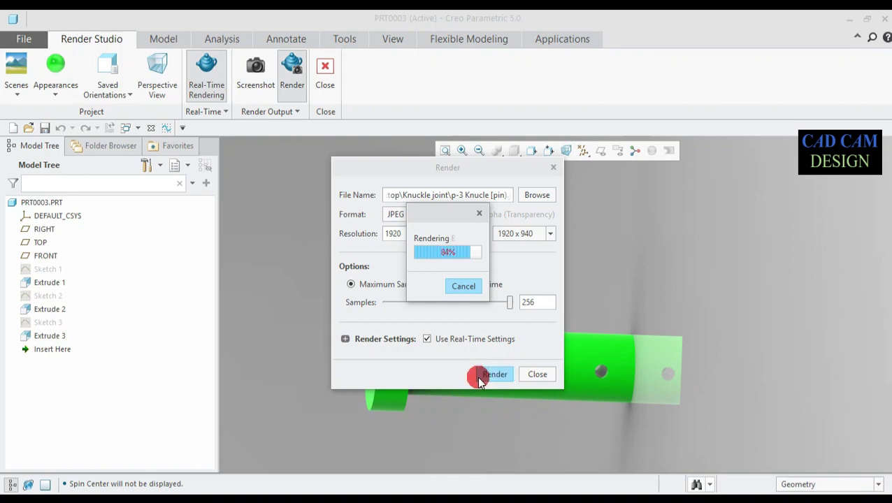
left_click(534, 377)
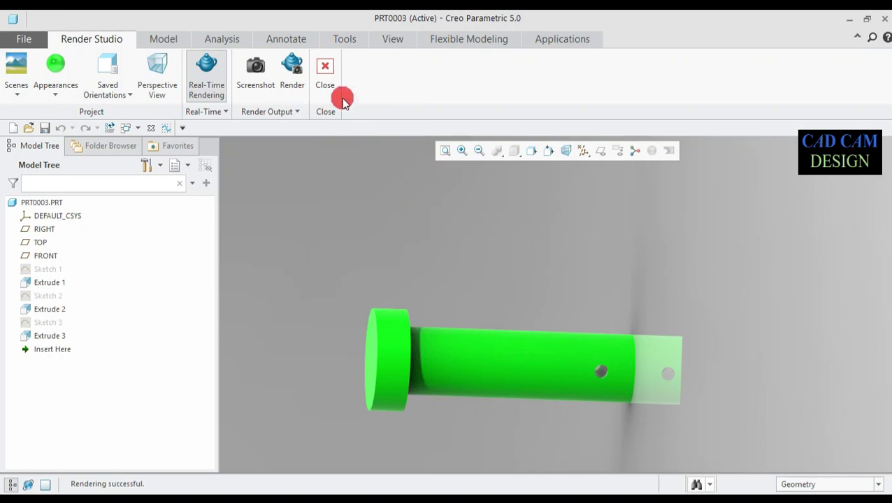
left_click(325, 72)
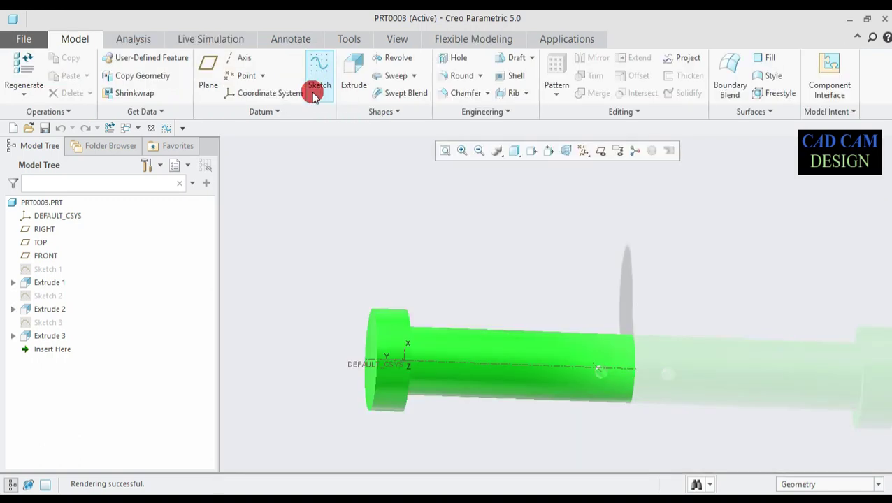
- Save part PRT0003 into the Knuckle joint folder on the Desktop
left_click(49, 41)
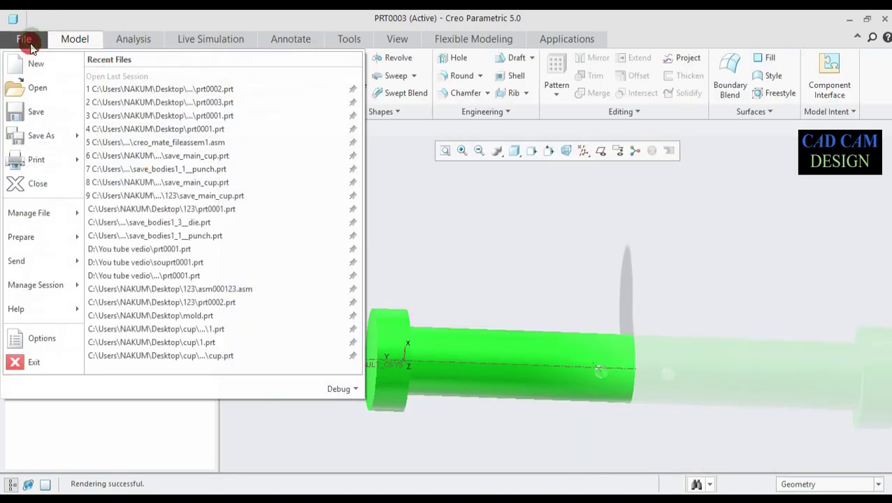
left_click(44, 113)
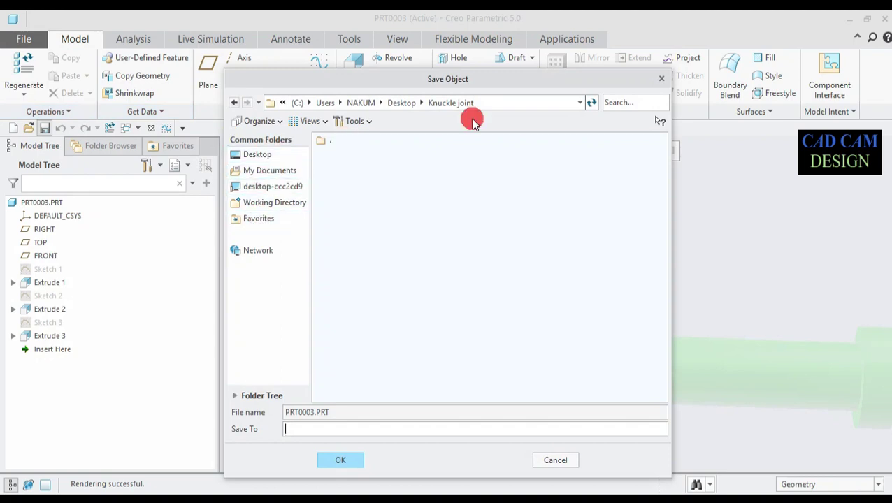
left_click(294, 153)
left_click(338, 152)
left_click(352, 461)
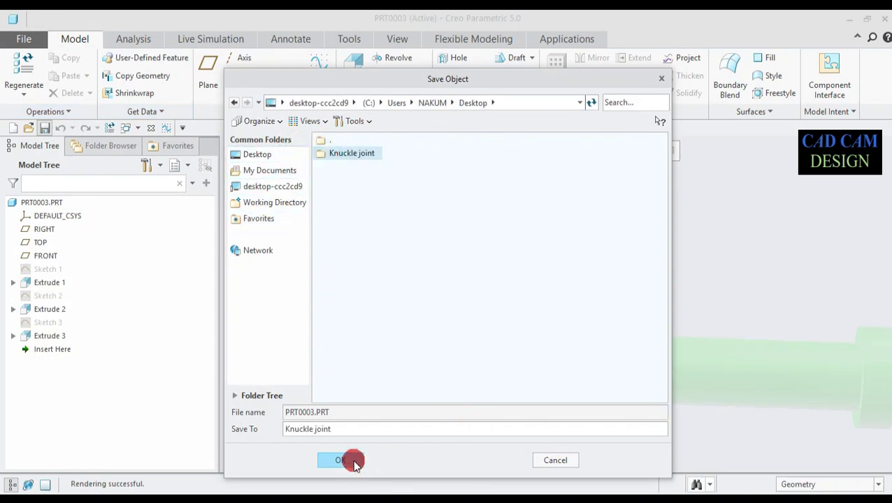